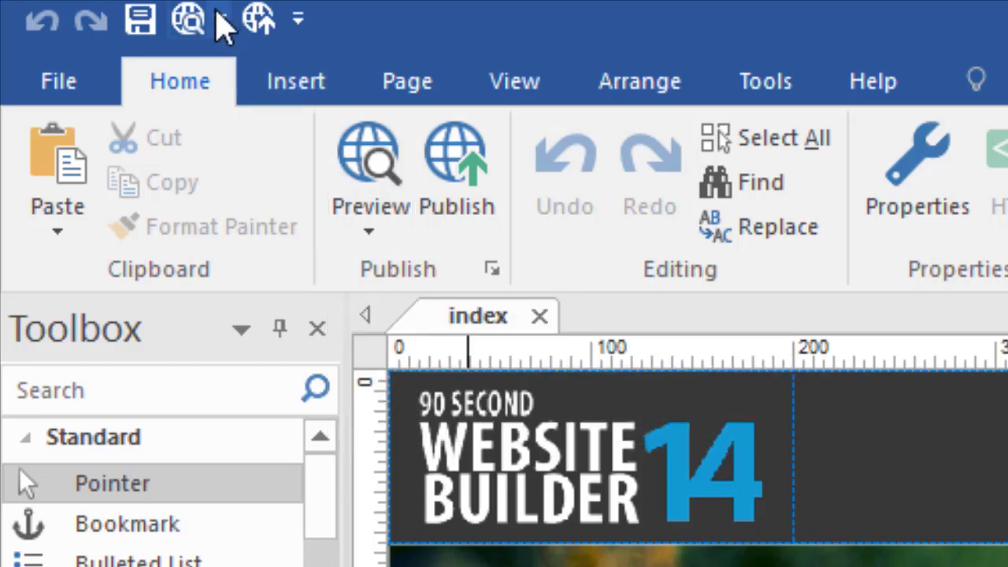
{"action": "left_click", "coordinate": [220, 19]}
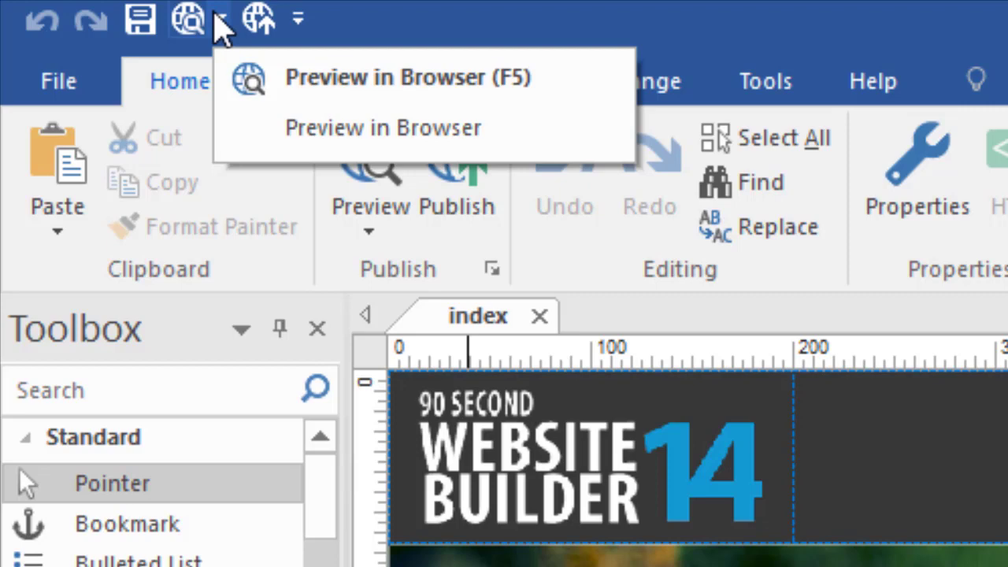
{"action": "left_click", "coordinate": [219, 19]}
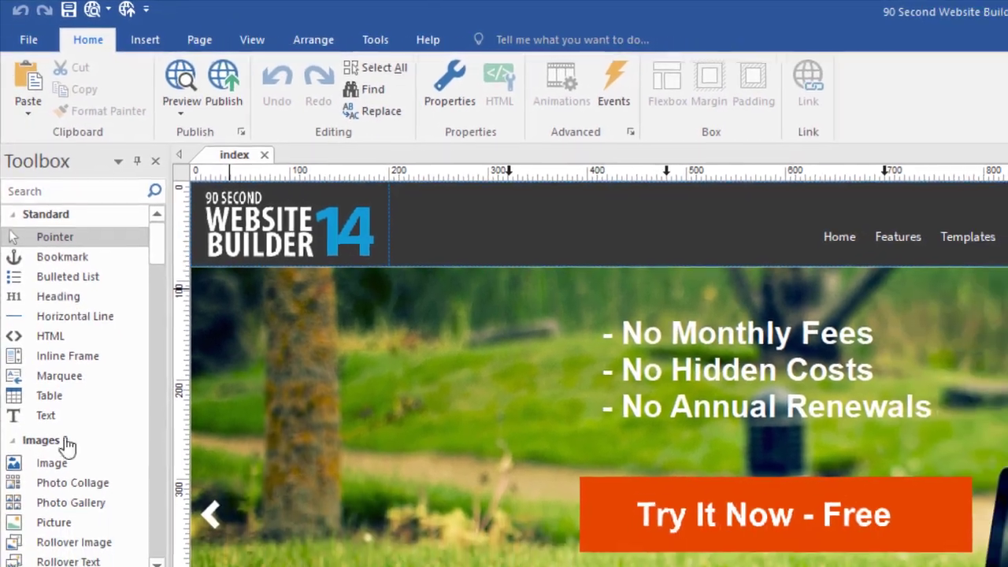
- Look over the index page in the design workspace from the header slider through Video Demo to the pricing packages
{"action": "scroll", "coordinate": [583, 362], "scroll_direction": "down", "scroll_amount": 5}
{"action": "scroll", "coordinate": [579, 354], "scroll_direction": "down", "scroll_amount": 10}
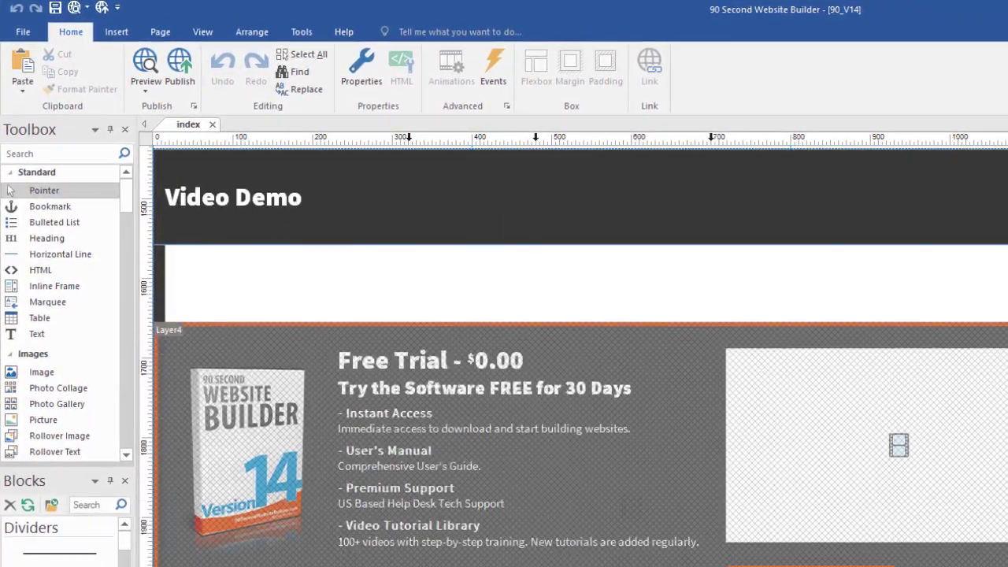
{"action": "scroll", "coordinate": [578, 355], "scroll_direction": "down", "scroll_amount": 15}
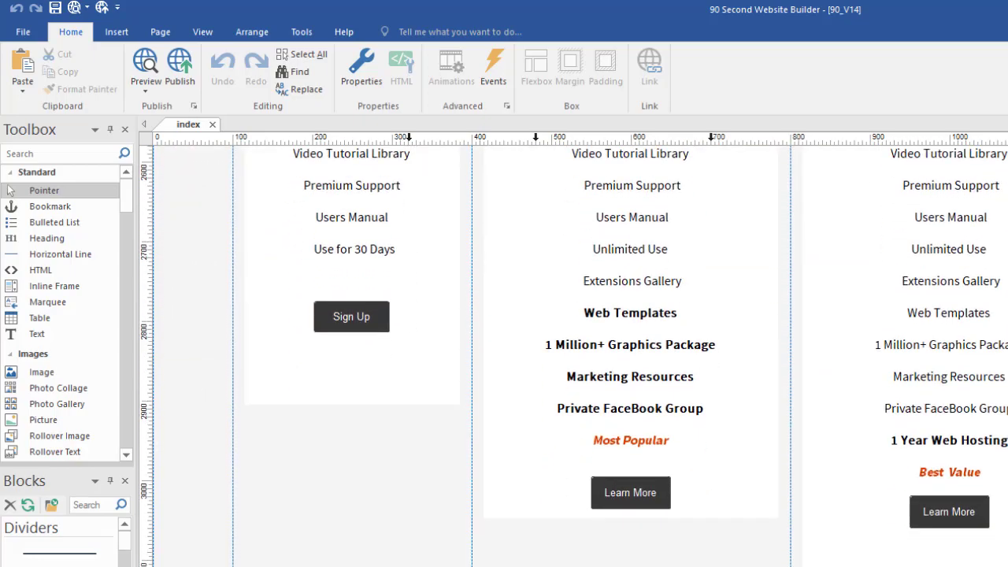
{"action": "scroll", "coordinate": [579, 354], "scroll_direction": "down", "scroll_amount": 2}
{"action": "scroll", "coordinate": [579, 355], "scroll_direction": "up", "scroll_amount": 20}
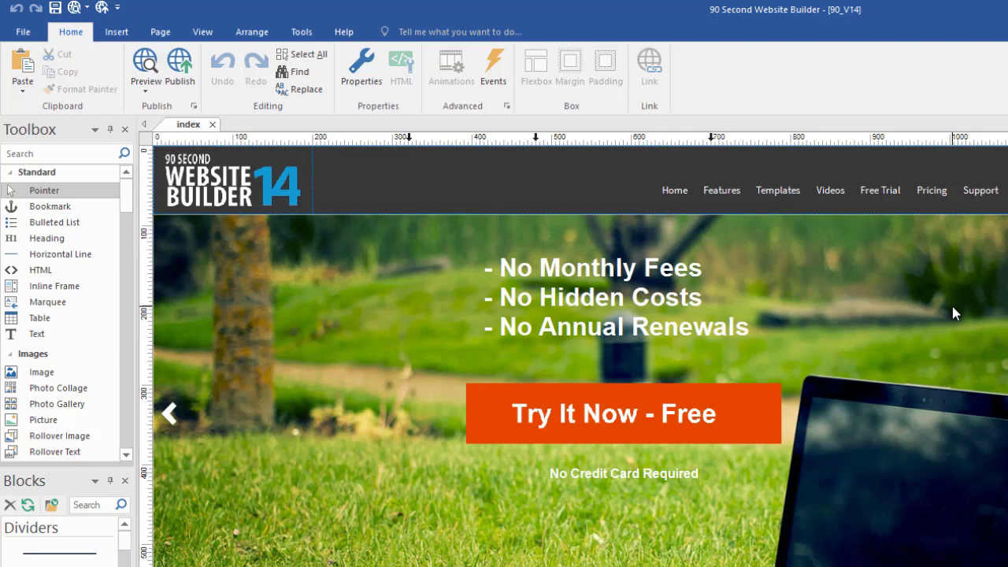
- Preview the index page in the default browser and move the browser window so the page's full width is in view
{"action": "left_click", "coordinate": [145, 66]}
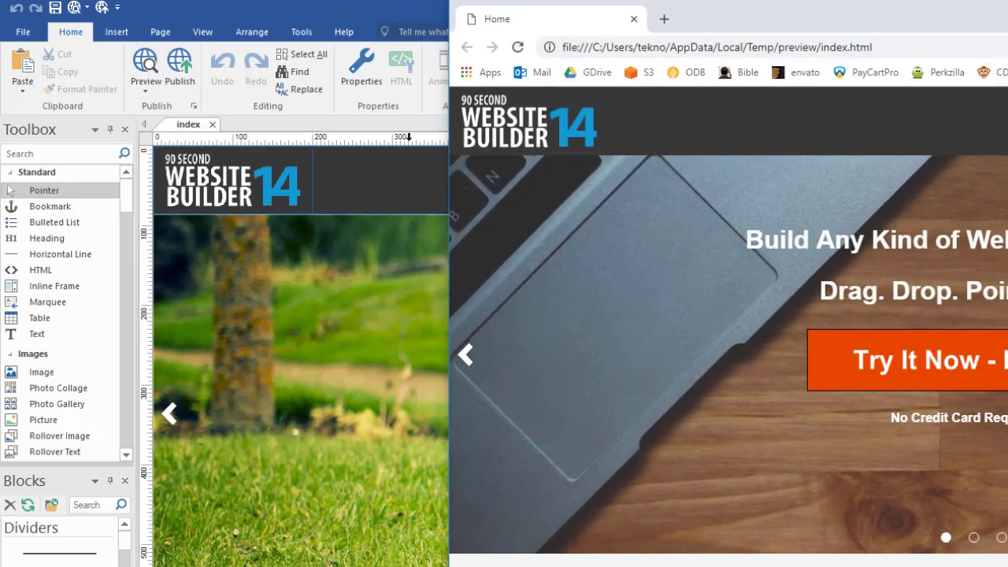
{"action": "left_click_drag", "start_coordinate": [1004, 12], "coordinate": [763, 24]}
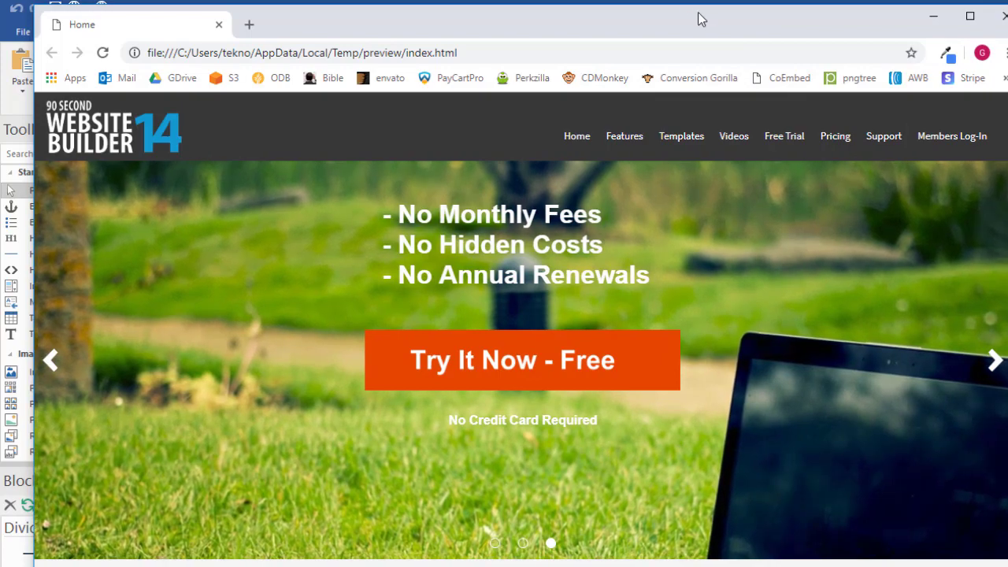
{"action": "left_click_drag", "start_coordinate": [698, 12], "coordinate": [698, 10]}
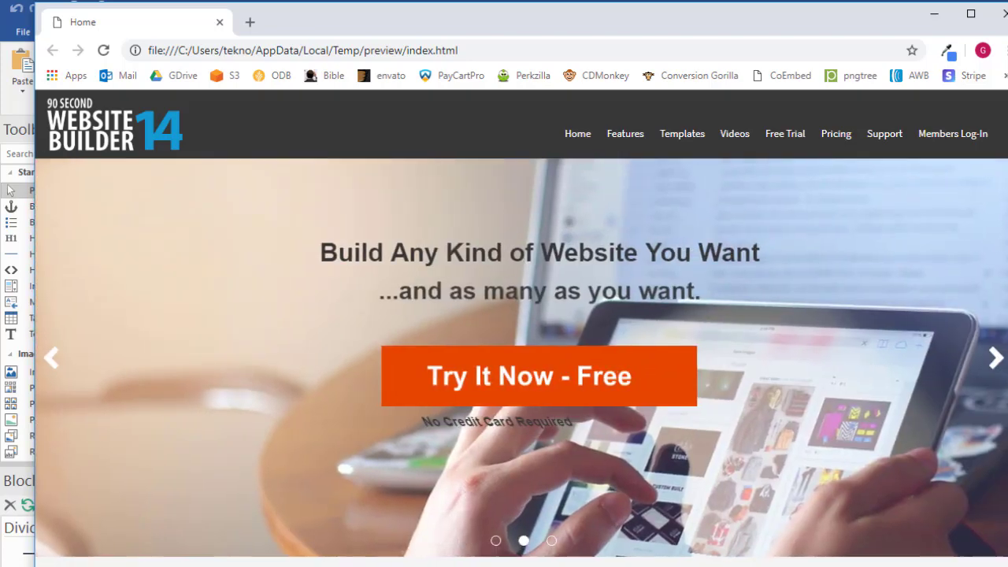
- Review the previewed home page from the slider down to the Questions and testimonial section and close the preview
{"action": "scroll", "coordinate": [1004, 273], "scroll_direction": "down", "scroll_amount": 8}
{"action": "scroll", "coordinate": [997, 320], "scroll_direction": "down", "scroll_amount": 10}
{"action": "scroll", "coordinate": [1005, 486], "scroll_direction": "down", "scroll_amount": 10}
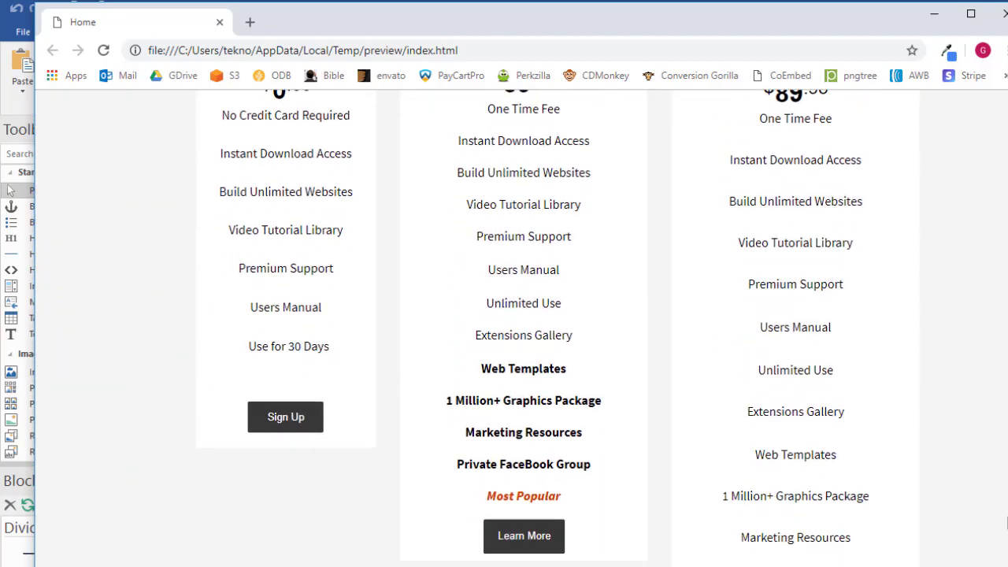
{"action": "scroll", "coordinate": [522, 330], "scroll_direction": "down", "scroll_amount": 1}
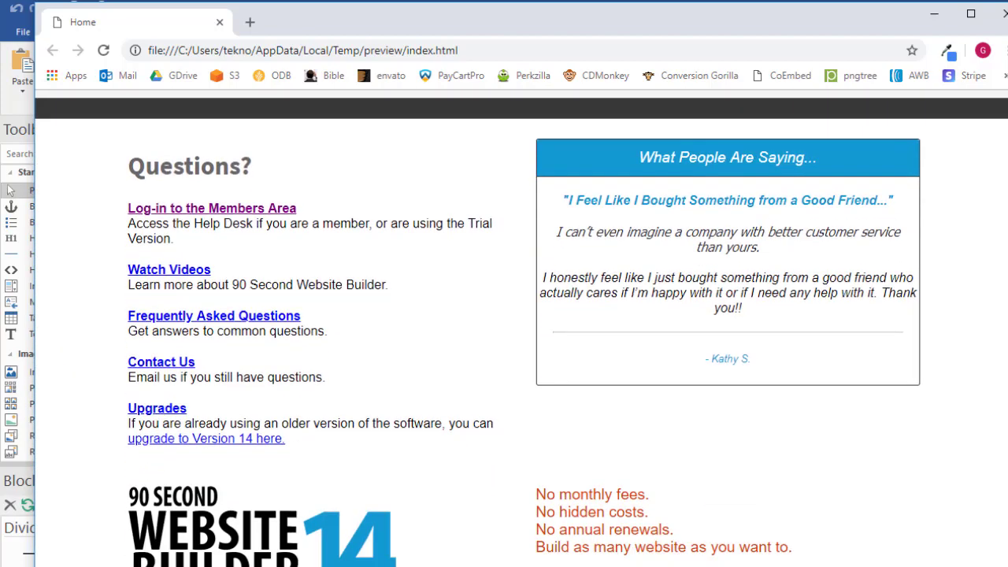
{"action": "scroll", "coordinate": [521, 328], "scroll_direction": "up", "scroll_amount": 20}
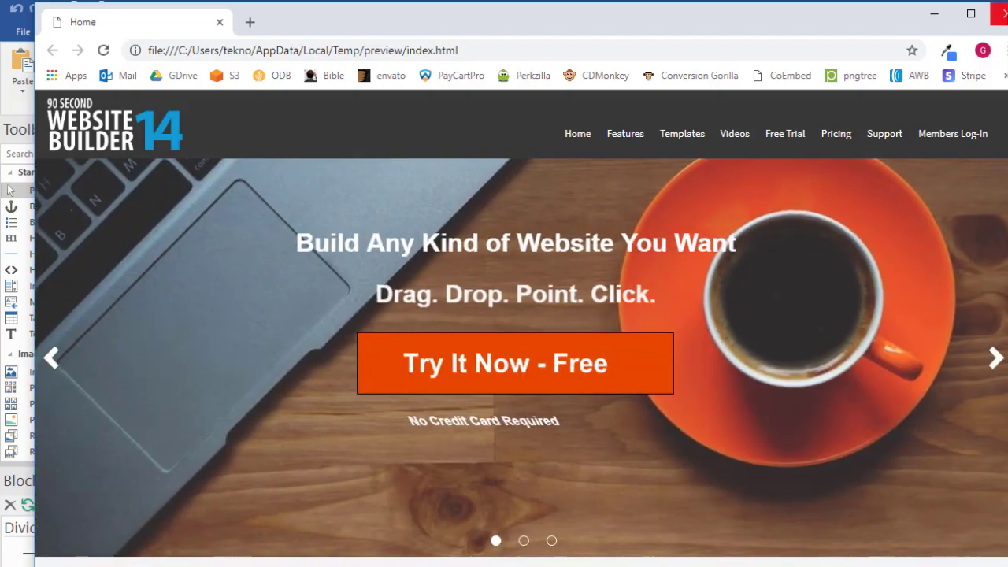
{"action": "left_click", "coordinate": [1000, 10]}
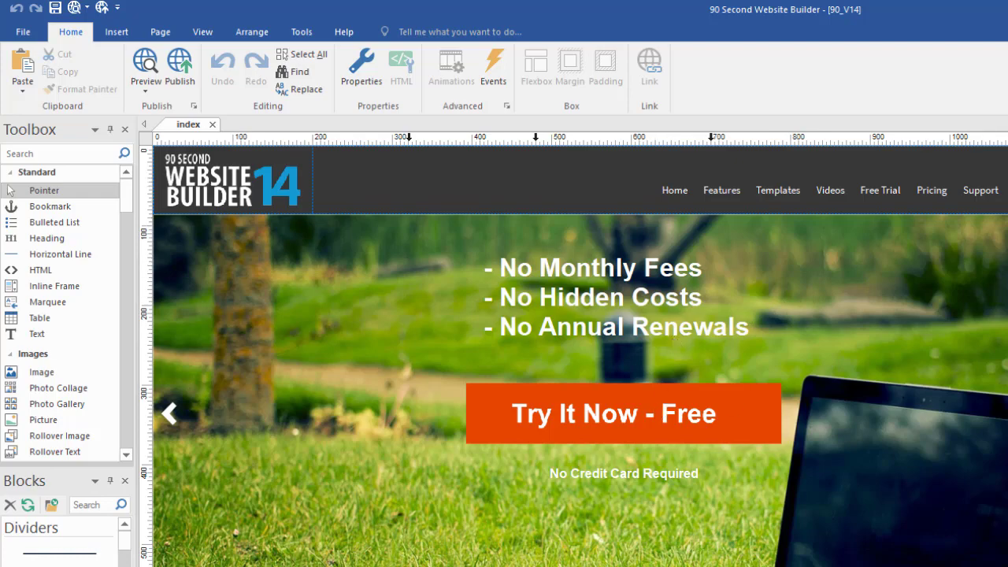
- Examine how the Free Trial layer, video area, pricing packages and Questions section are laid out on the index page in the workspace
{"action": "scroll", "coordinate": [580, 356], "scroll_direction": "down", "scroll_amount": 12}
{"action": "scroll", "coordinate": [581, 356], "scroll_direction": "down", "scroll_amount": 5}
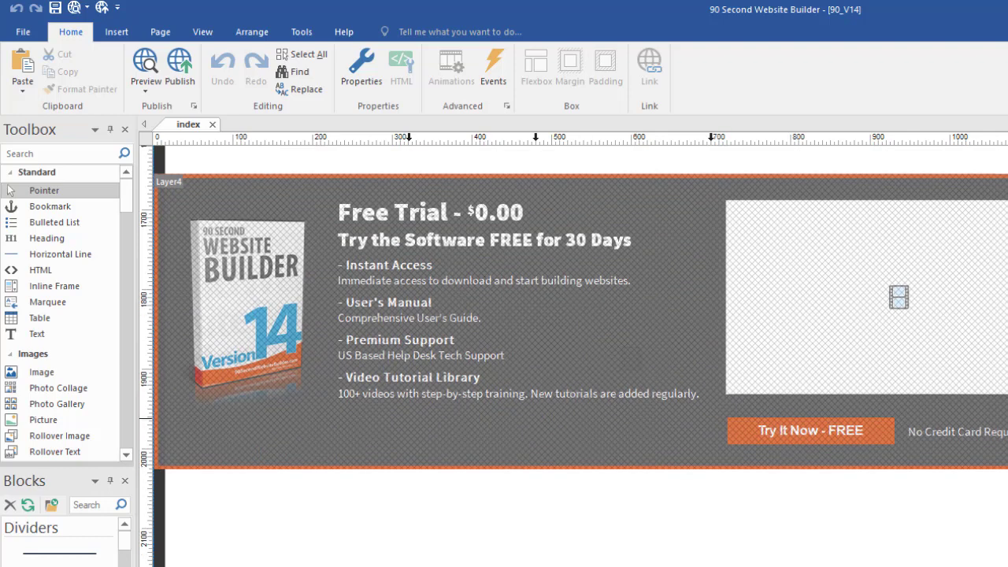
{"action": "scroll", "coordinate": [574, 357], "scroll_direction": "down", "scroll_amount": 5}
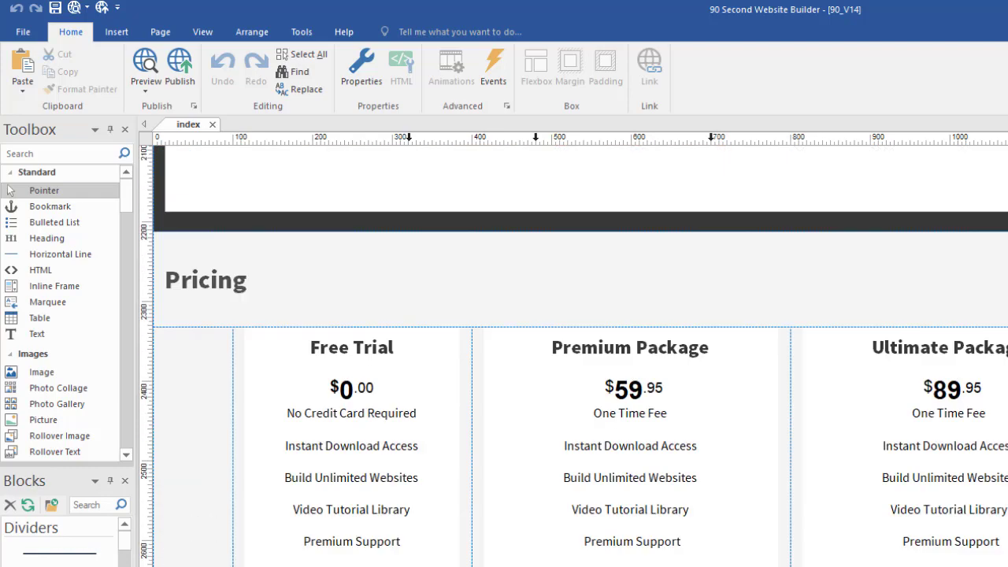
{"action": "scroll", "coordinate": [581, 356], "scroll_direction": "down", "scroll_amount": 2}
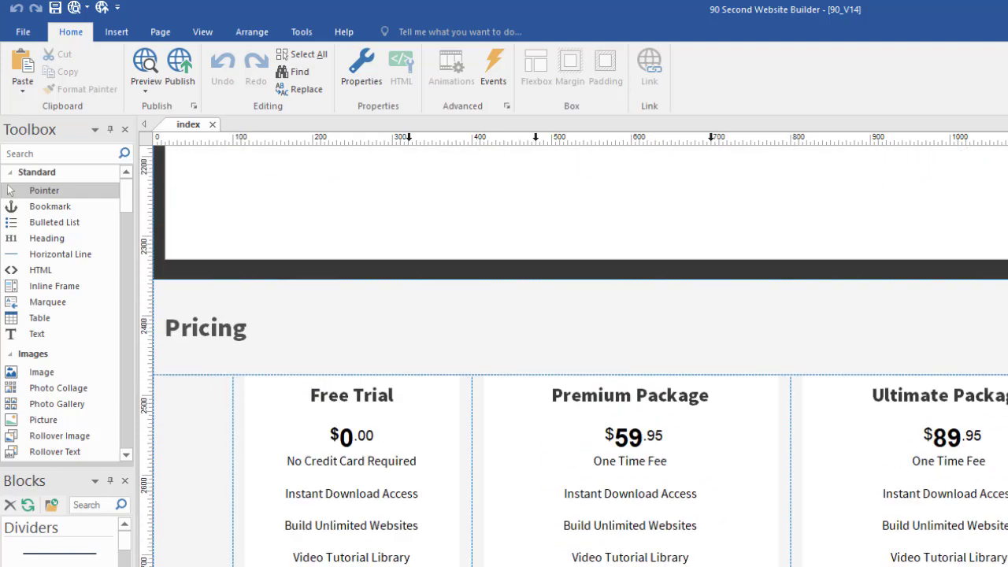
{"action": "scroll", "coordinate": [580, 355], "scroll_direction": "up", "scroll_amount": 1}
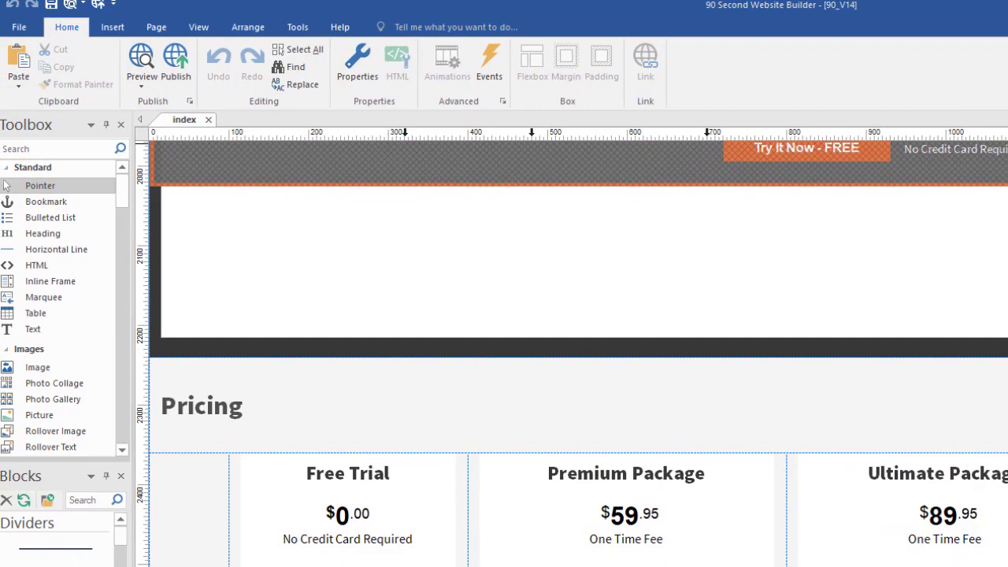
{"action": "scroll", "coordinate": [572, 354], "scroll_direction": "down", "scroll_amount": 5}
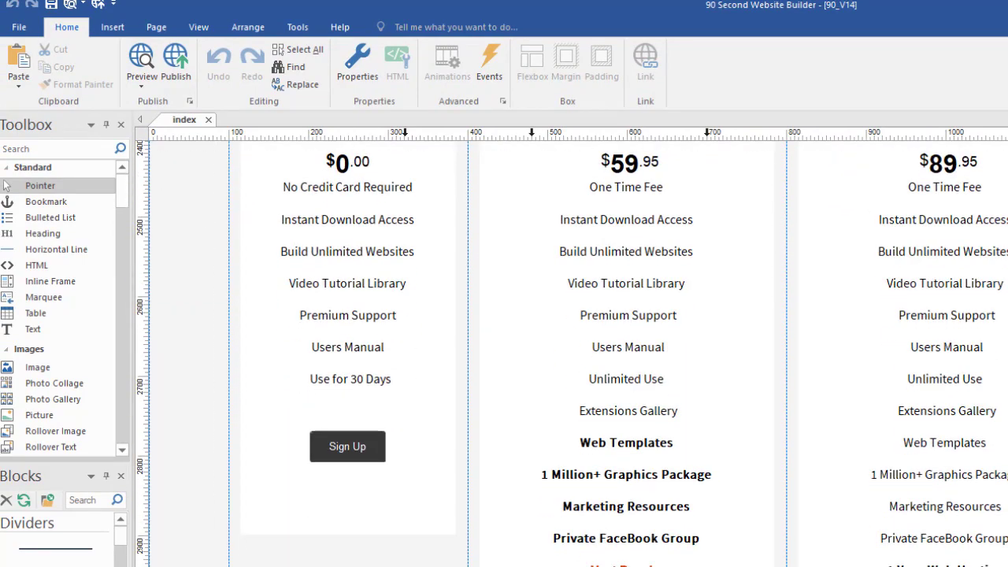
{"action": "scroll", "coordinate": [571, 354], "scroll_direction": "down", "scroll_amount": 8}
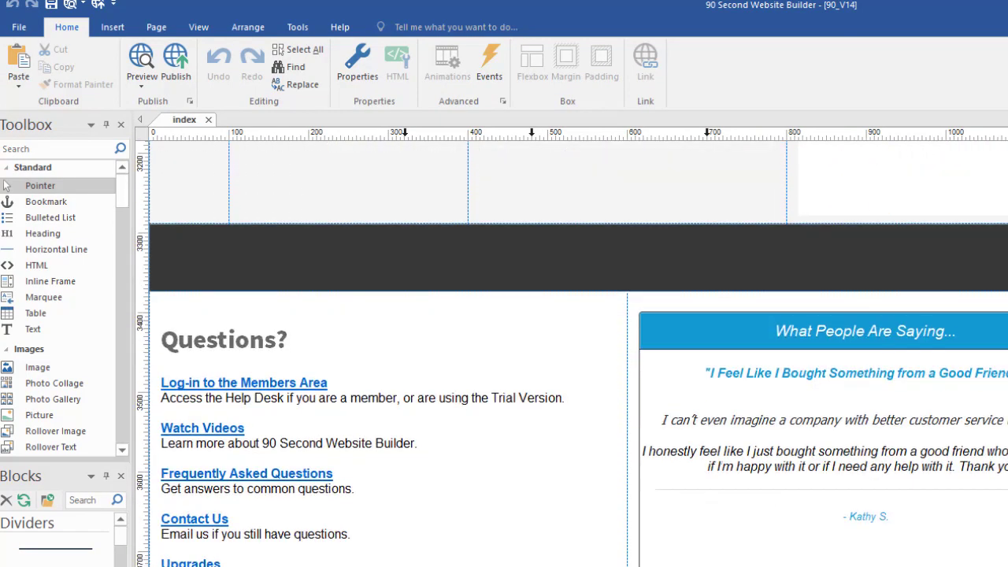
{"action": "scroll", "coordinate": [571, 353], "scroll_direction": "down", "scroll_amount": 1}
{"action": "key", "text": "ctrl+Home"}
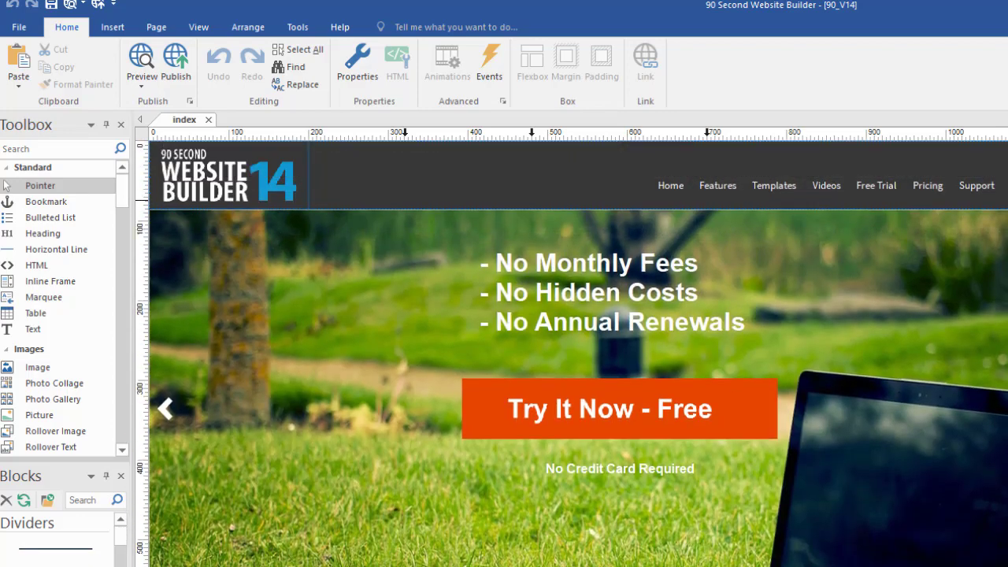
- Preview the index page in the browser again, check the Features section and dismiss the cookie notice
{"action": "key", "text": "F5"}
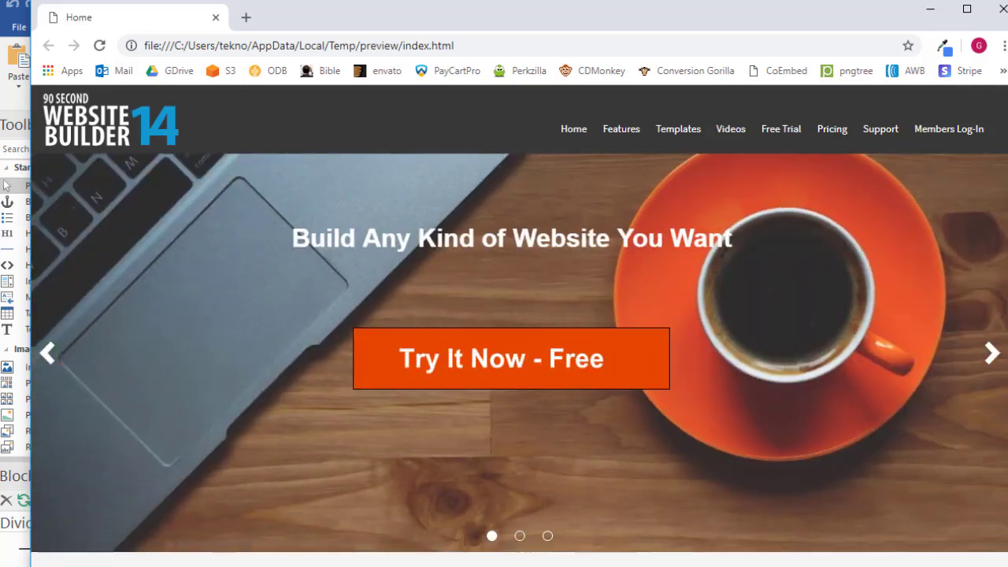
{"action": "key", "text": "alt+F4"}
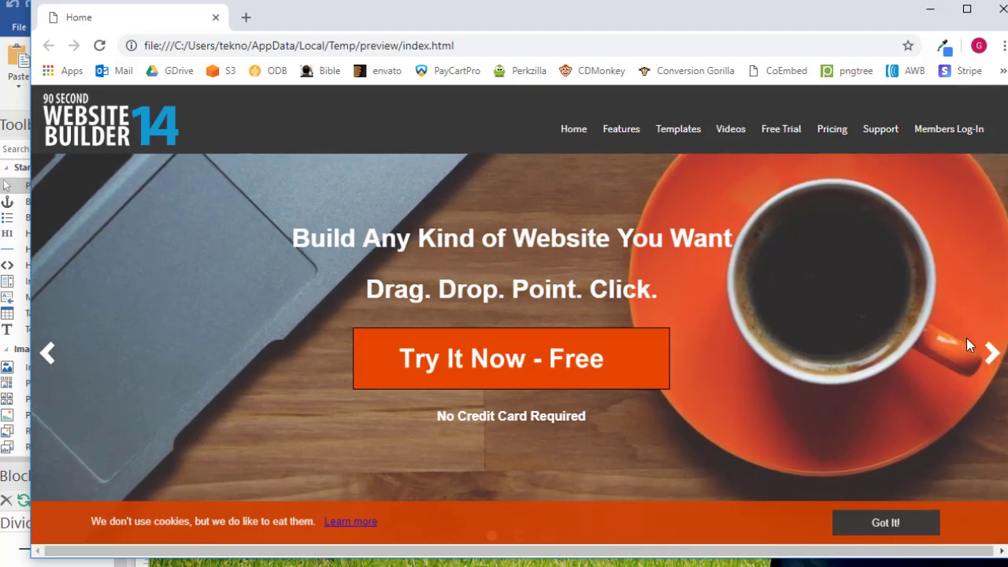
{"action": "scroll", "coordinate": [983, 324], "scroll_direction": "down", "scroll_amount": 3}
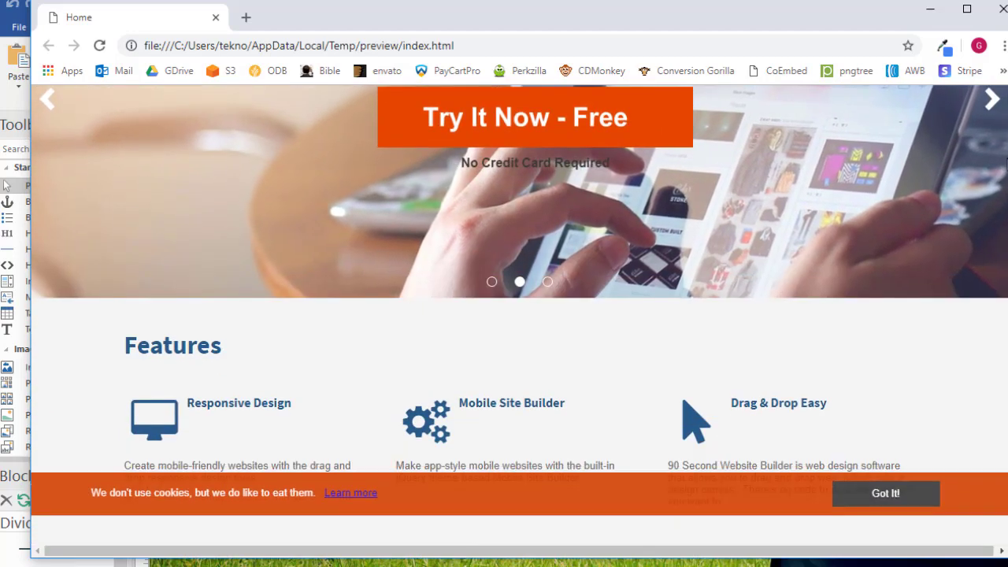
{"action": "scroll", "coordinate": [520, 315], "scroll_direction": "down", "scroll_amount": 4}
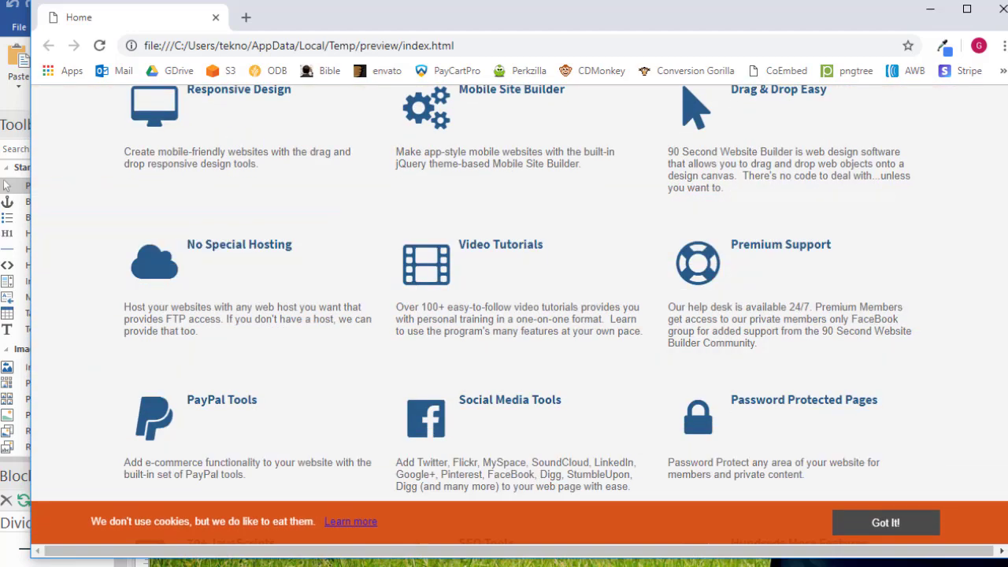
{"action": "scroll", "coordinate": [520, 315], "scroll_direction": "down", "scroll_amount": 2}
{"action": "scroll", "coordinate": [519, 315], "scroll_direction": "up", "scroll_amount": 7}
{"action": "scroll", "coordinate": [520, 315], "scroll_direction": "up", "scroll_amount": 3}
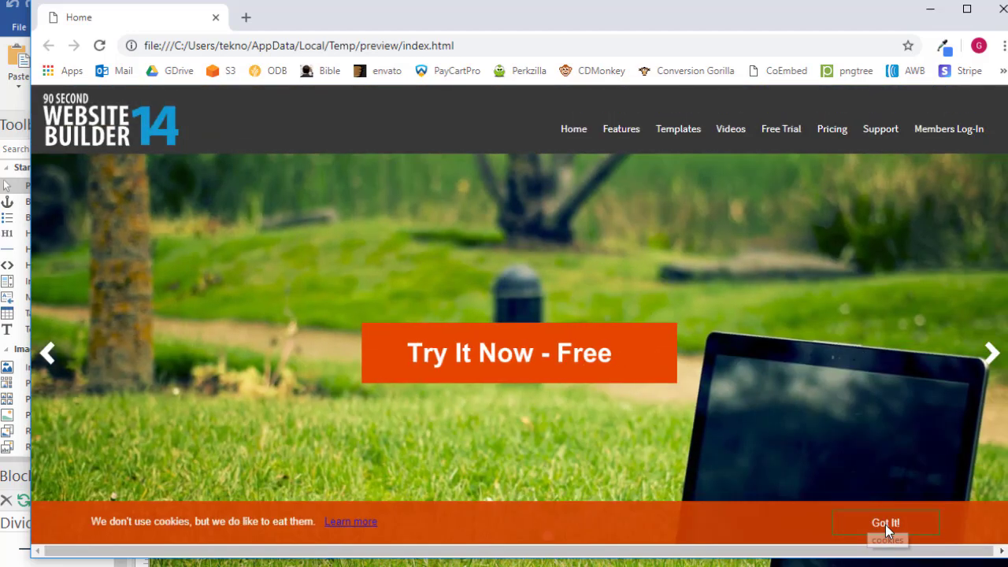
{"action": "left_click", "coordinate": [885, 523]}
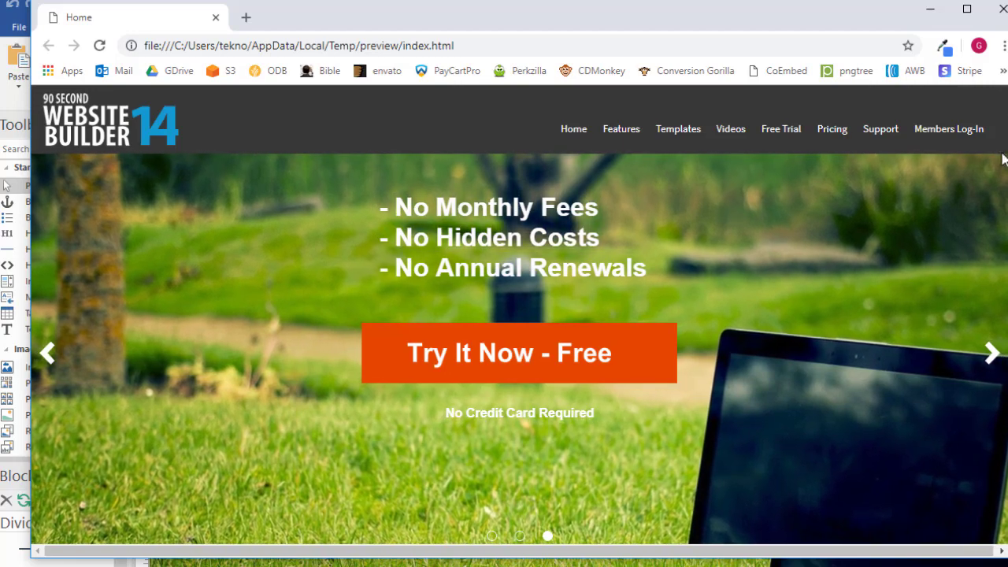
- Check the slider and Features area of the previewed page and close the Free Trial pop-up layer
{"action": "scroll", "coordinate": [520, 315], "scroll_direction": "down", "scroll_amount": 3}
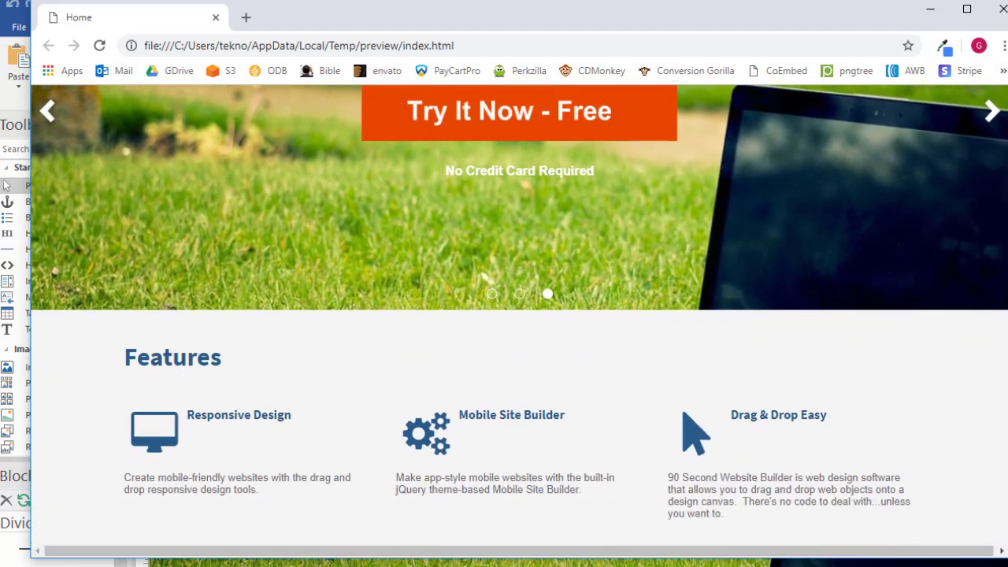
{"action": "scroll", "coordinate": [520, 315], "scroll_direction": "down", "scroll_amount": 1}
{"action": "scroll", "coordinate": [519, 315], "scroll_direction": "up", "scroll_amount": 4}
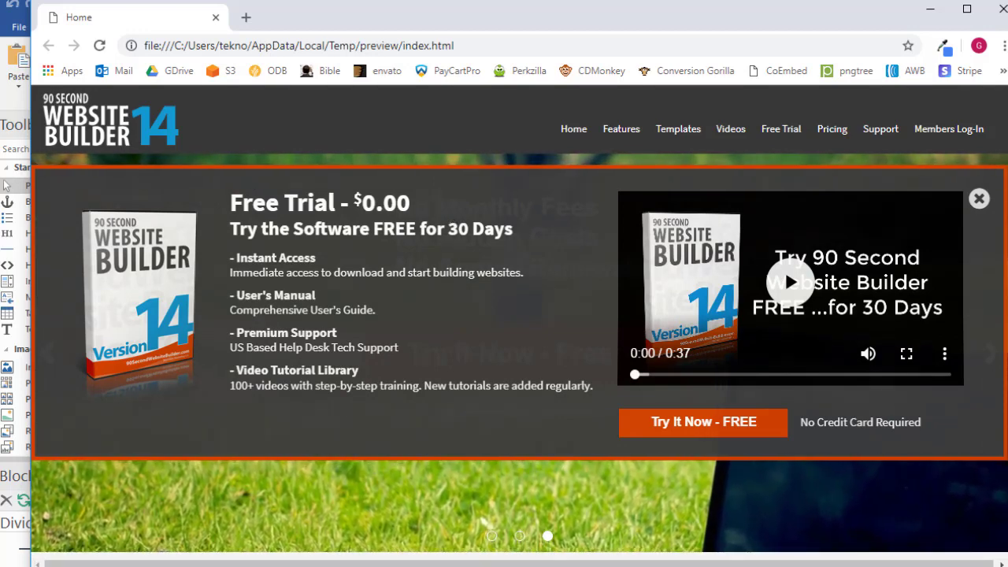
{"action": "left_click", "coordinate": [980, 200]}
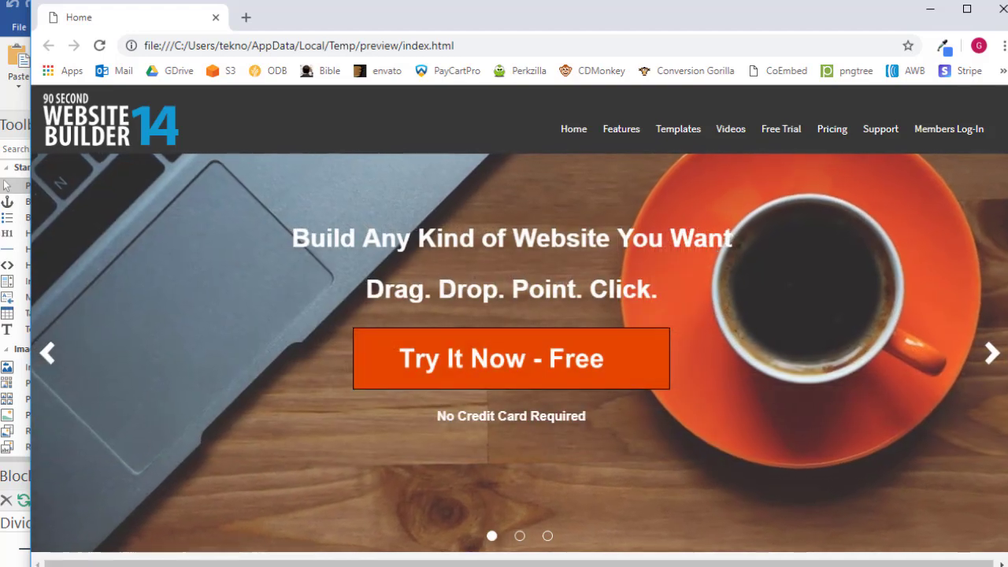
- Review the video, Pricing and Questions sections of the previewed page and close the browser preview
{"action": "scroll", "coordinate": [984, 202], "scroll_direction": "down", "scroll_amount": 3}
{"action": "scroll", "coordinate": [1005, 277], "scroll_direction": "down", "scroll_amount": 15}
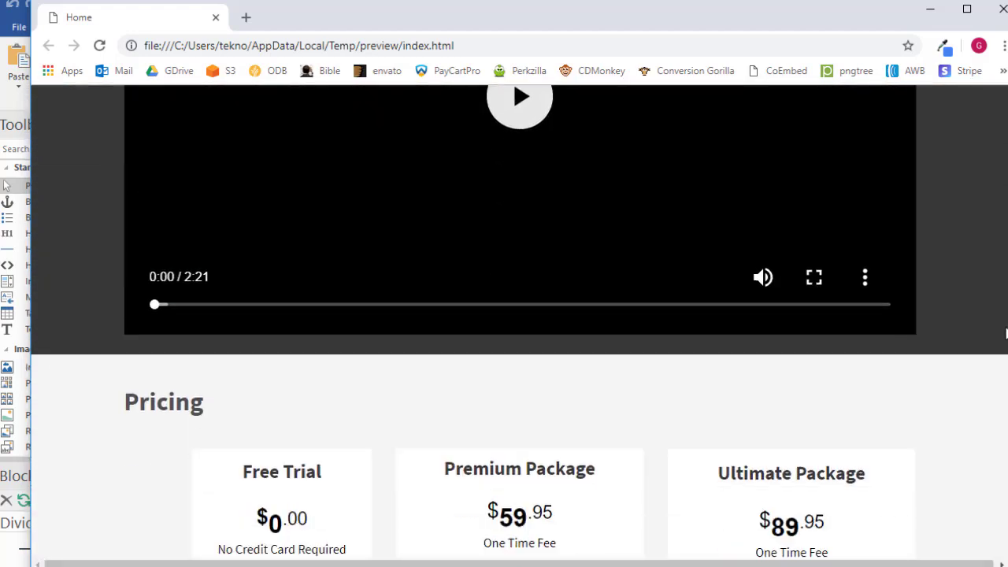
{"action": "scroll", "coordinate": [1005, 371], "scroll_direction": "down", "scroll_amount": 10}
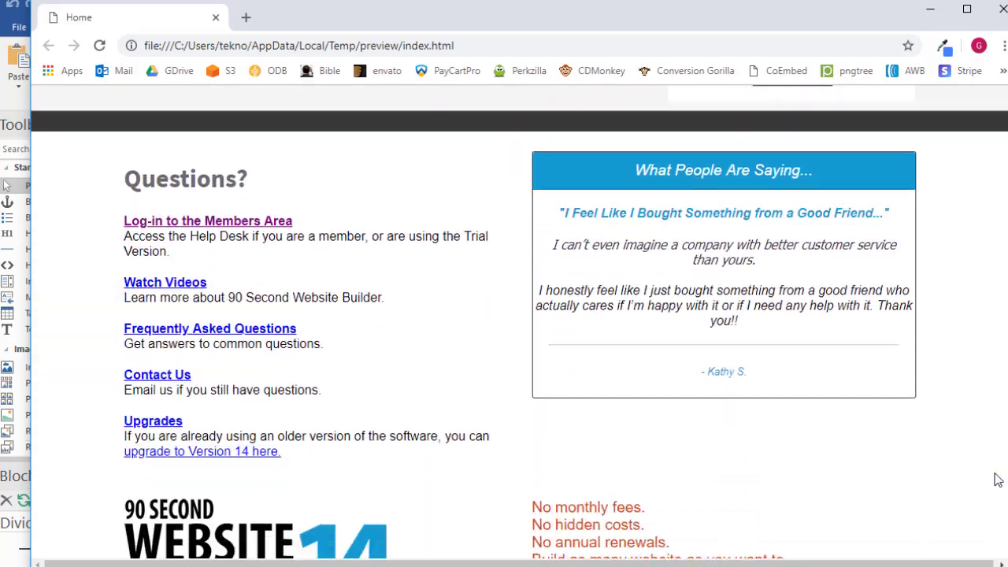
{"action": "scroll", "coordinate": [997, 520], "scroll_direction": "up", "scroll_amount": 20}
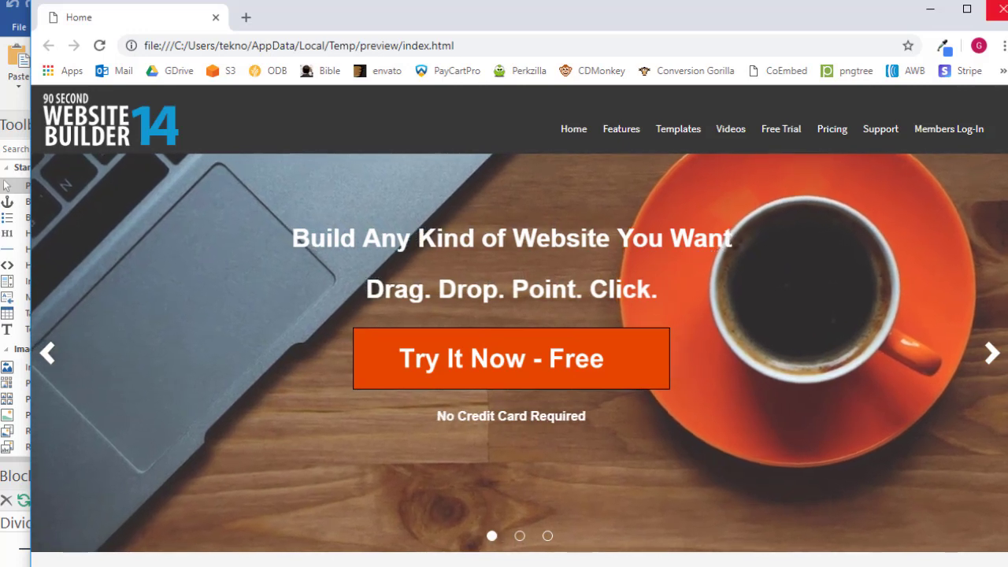
{"action": "key", "text": "ctrl+w"}
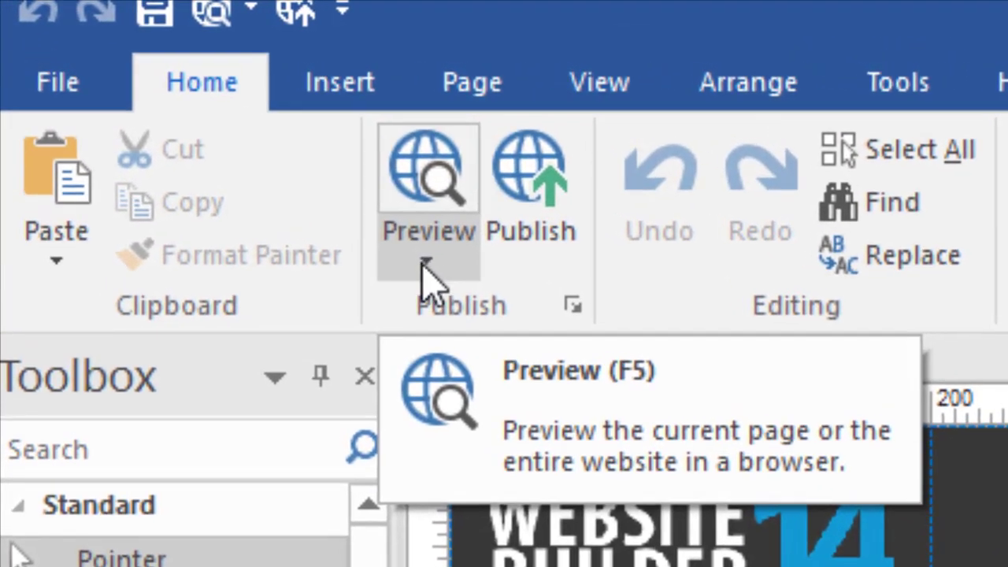
- Toggle the Preview Entire Web Site option among the preview settings
{"action": "left_click", "coordinate": [423, 264]}
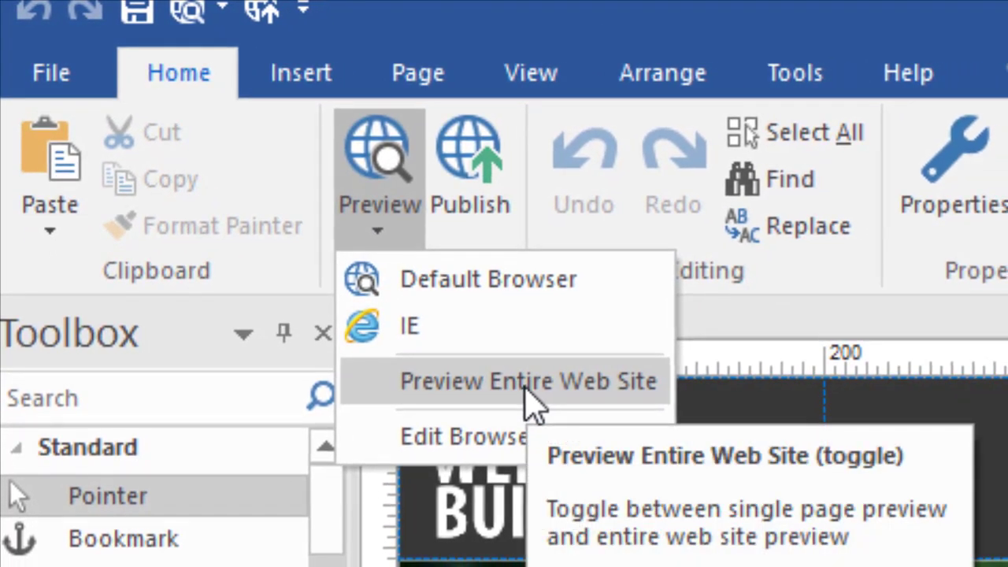
{"action": "left_click", "coordinate": [526, 383]}
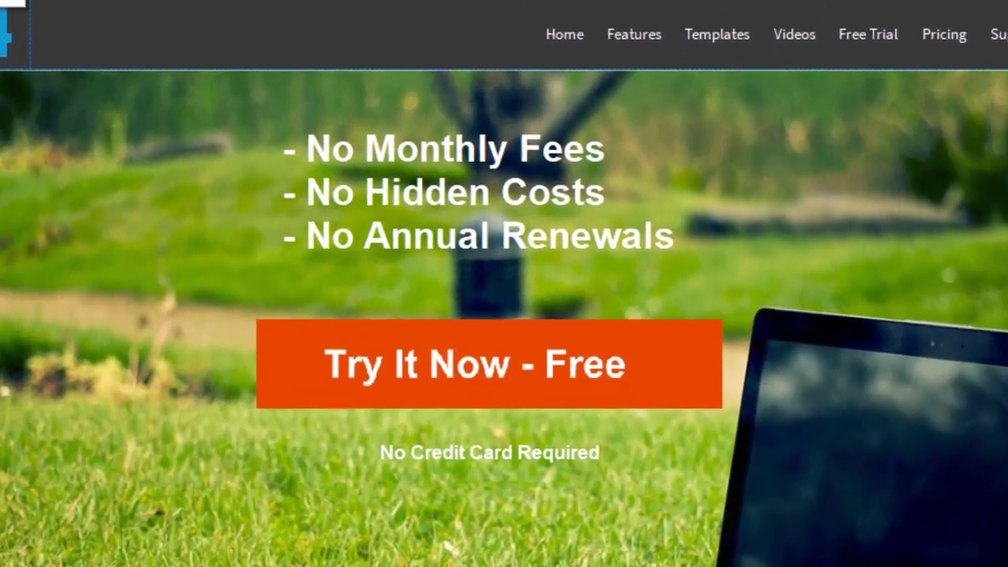
{"action": "left_click", "coordinate": [8, 9]}
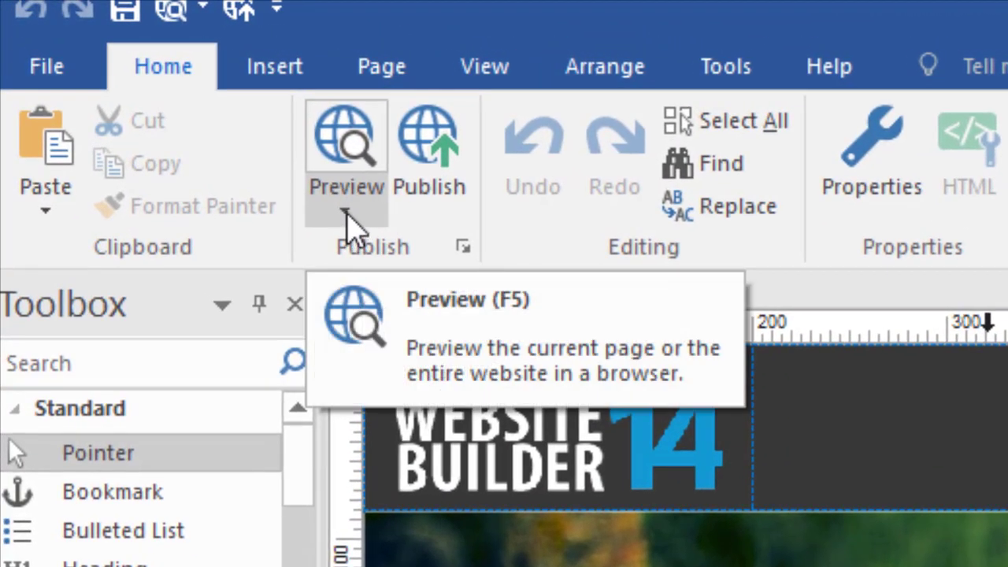
- Turn off Preview Entire Web Site, preview the current page in the browser and close the preview
{"action": "left_click", "coordinate": [338, 208]}
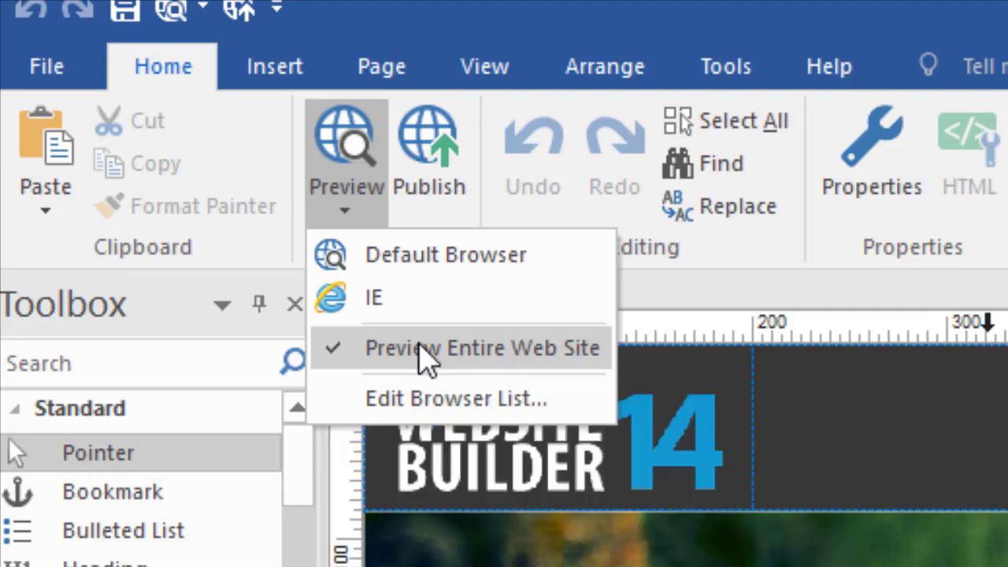
{"action": "left_click", "coordinate": [422, 358]}
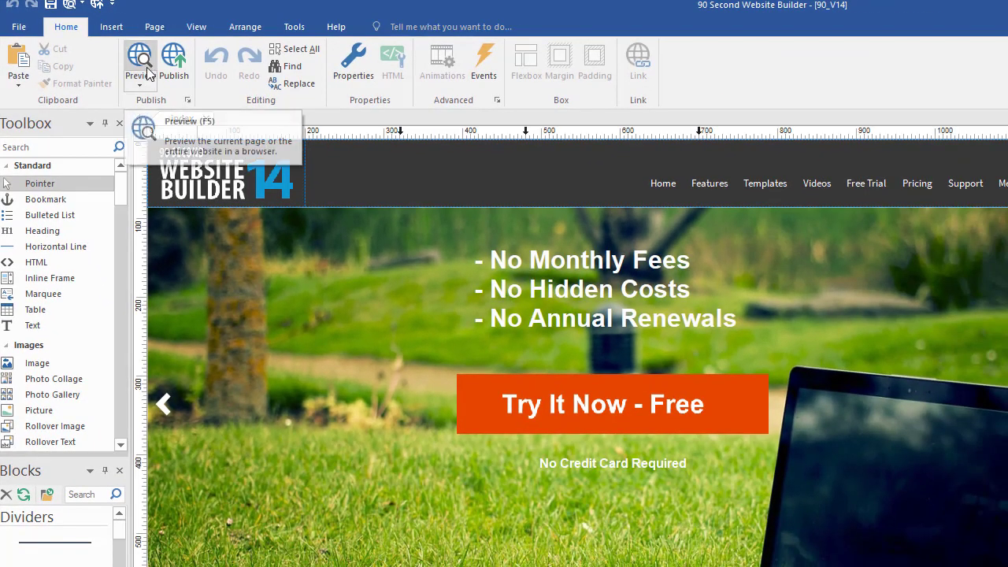
{"action": "left_click", "coordinate": [147, 72]}
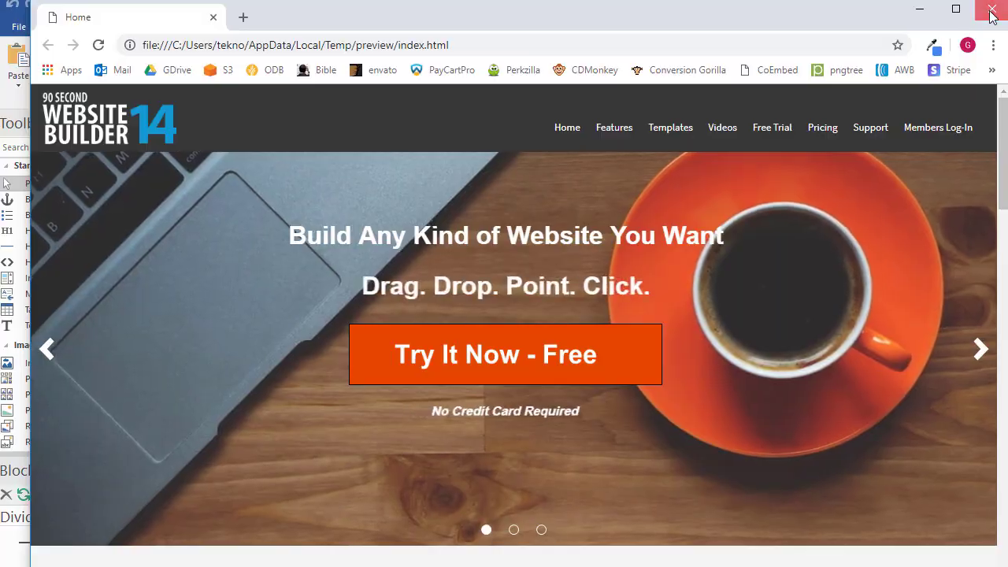
{"action": "left_click", "coordinate": [991, 8]}
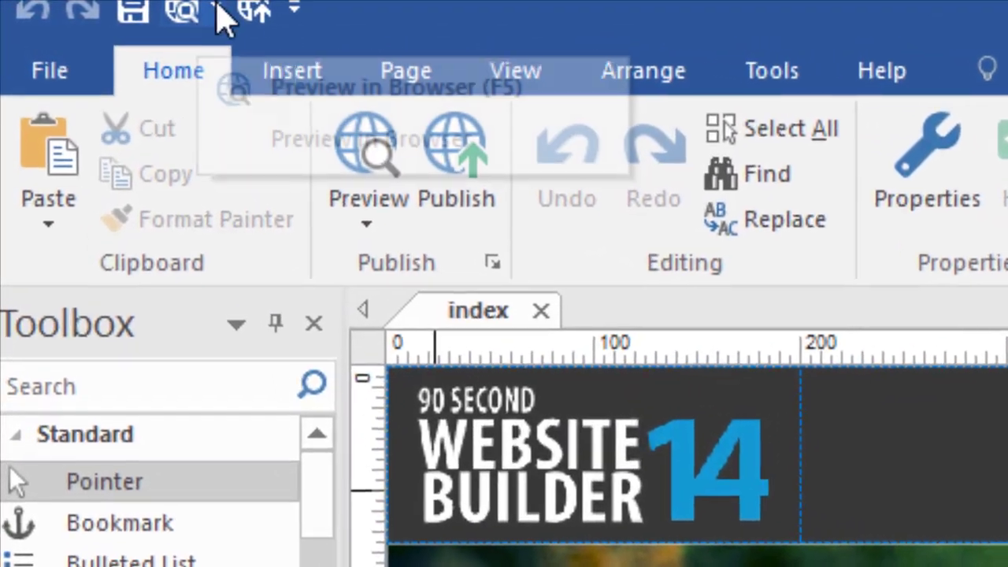
- Open the list of preview browsers, review its entries and close it without changes
{"action": "left_click", "coordinate": [216, 8]}
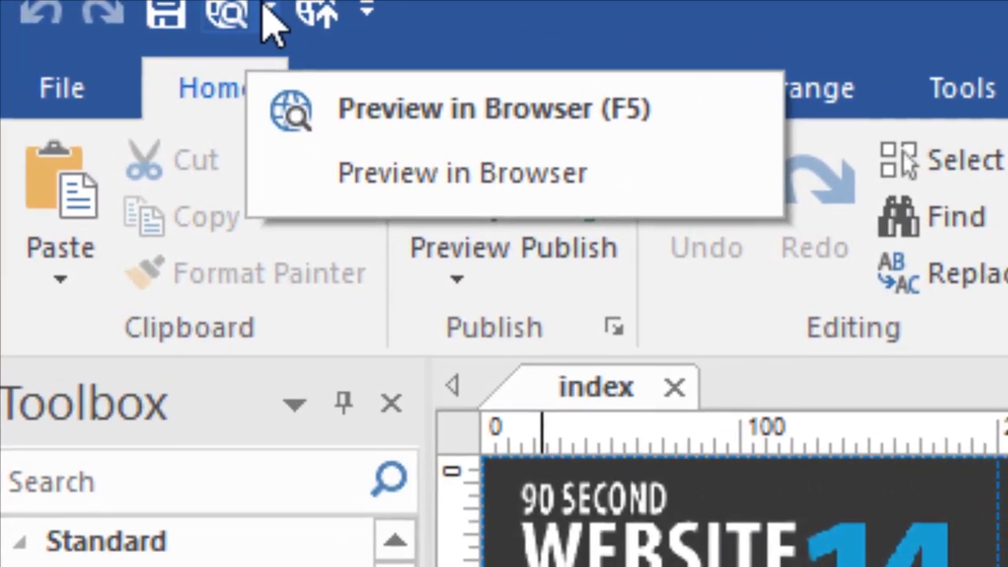
{"action": "left_click", "coordinate": [268, 8]}
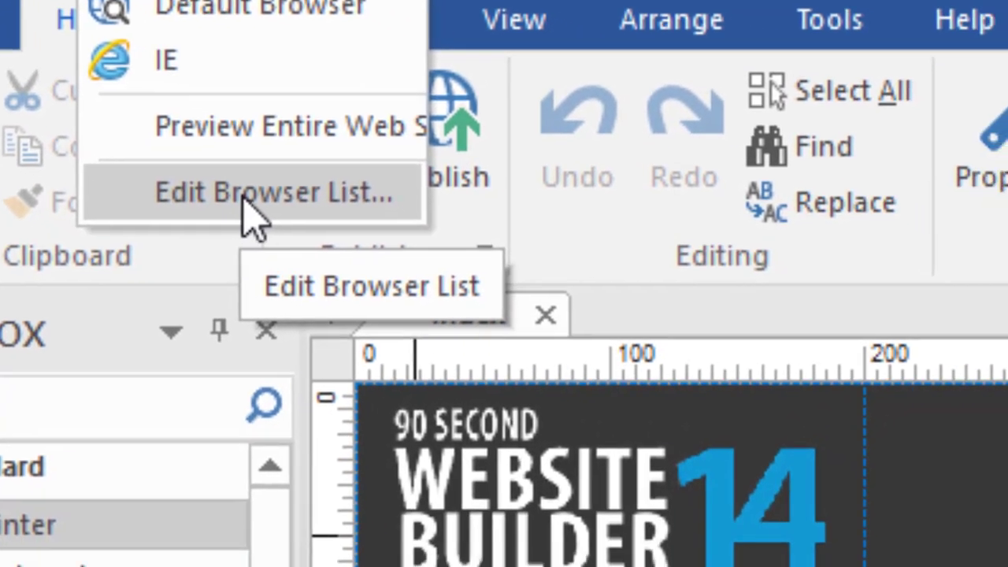
{"action": "left_click", "coordinate": [245, 197]}
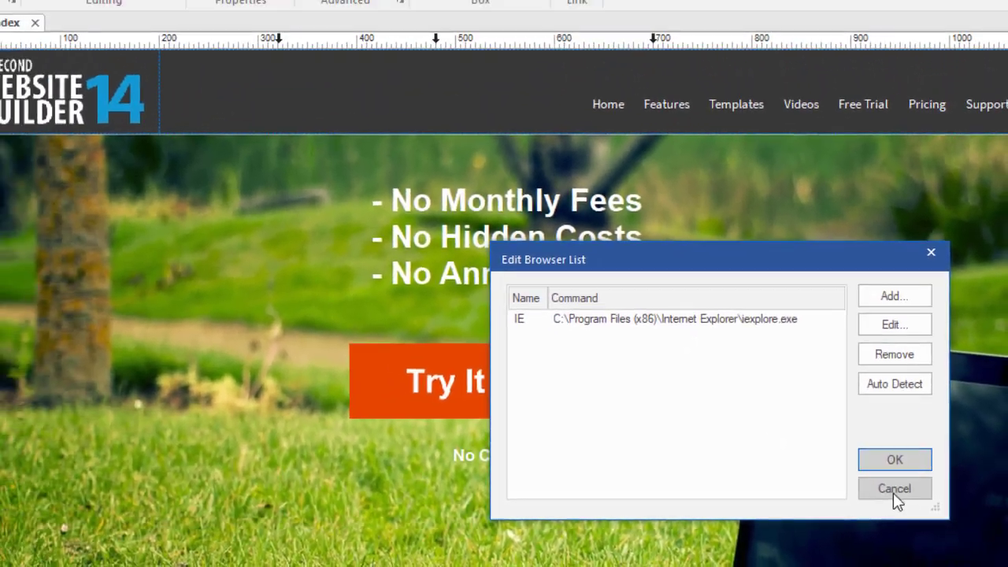
{"action": "left_click", "coordinate": [881, 477]}
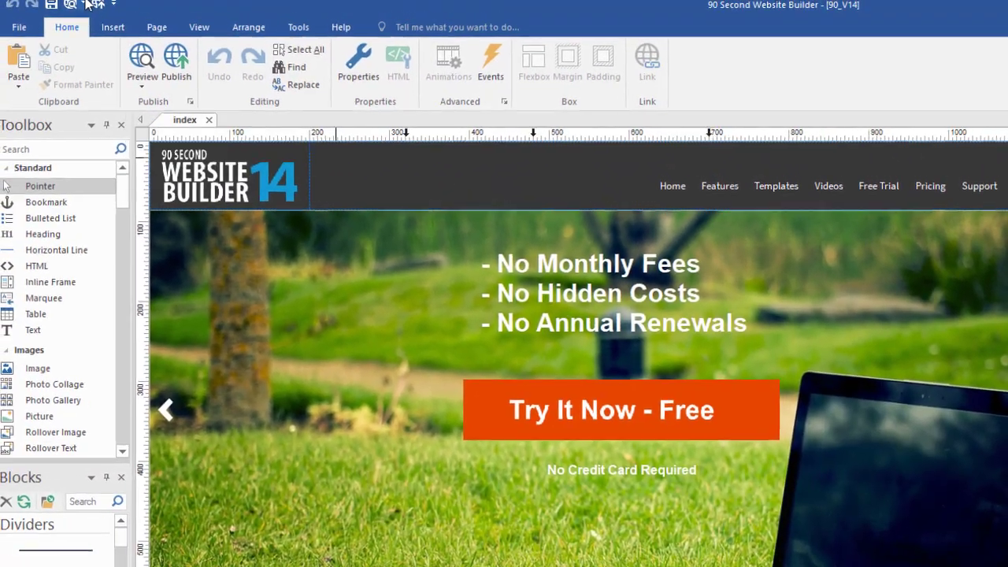
- Start a new entry in the preview browser list and open the file chooser for its command
{"action": "left_click", "coordinate": [35, 26]}
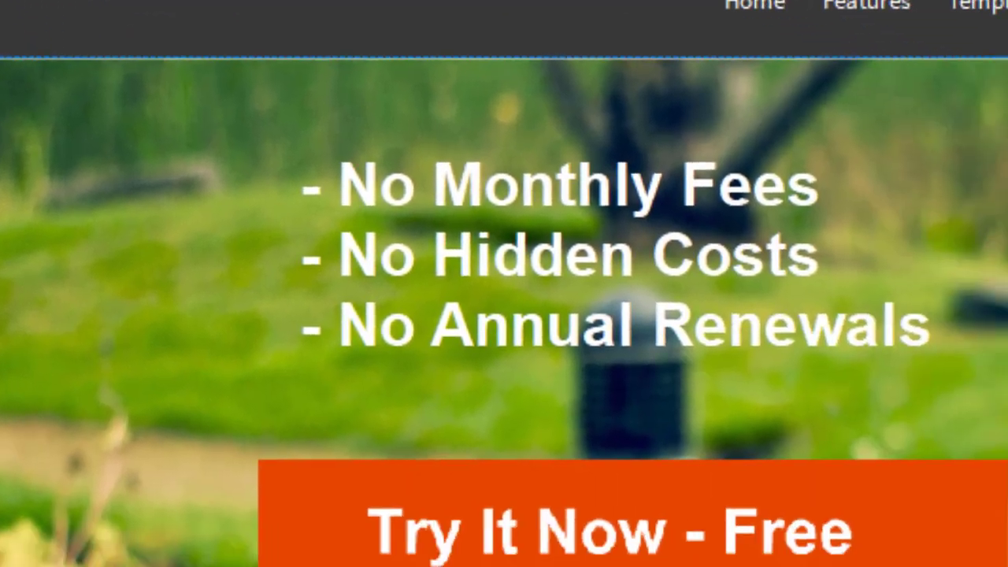
{"action": "key", "text": "Return"}
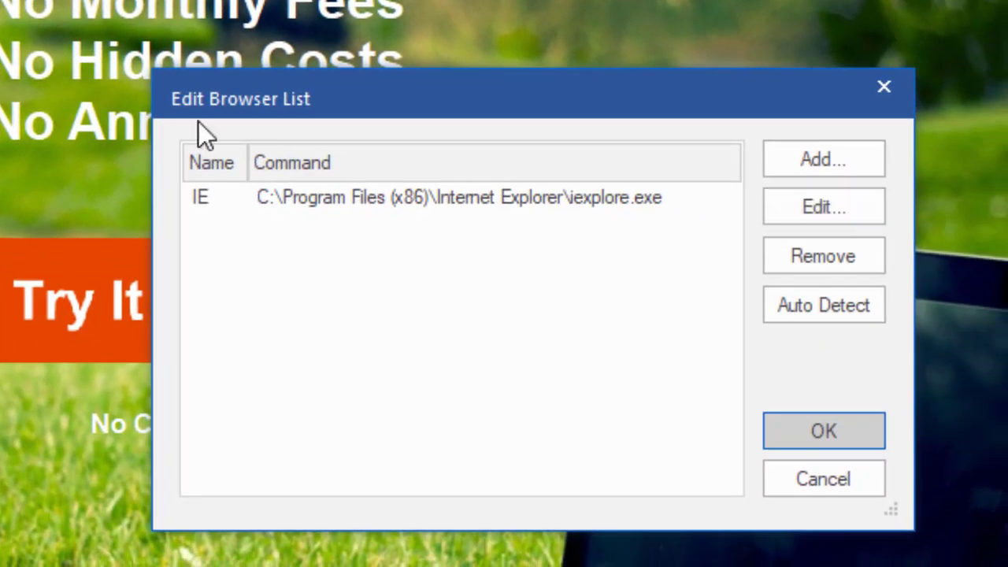
{"action": "left_click", "coordinate": [807, 159]}
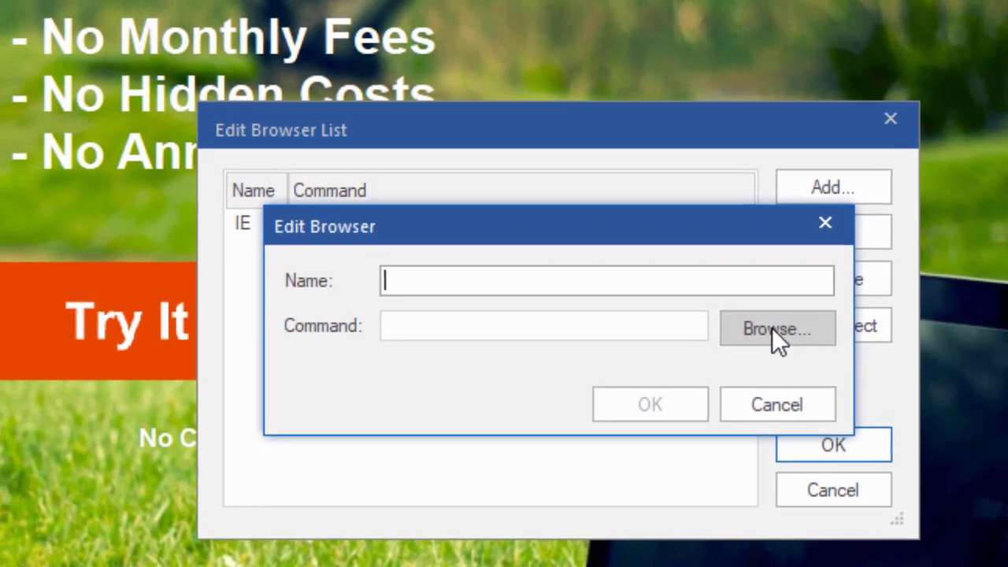
{"action": "left_click", "coordinate": [775, 315]}
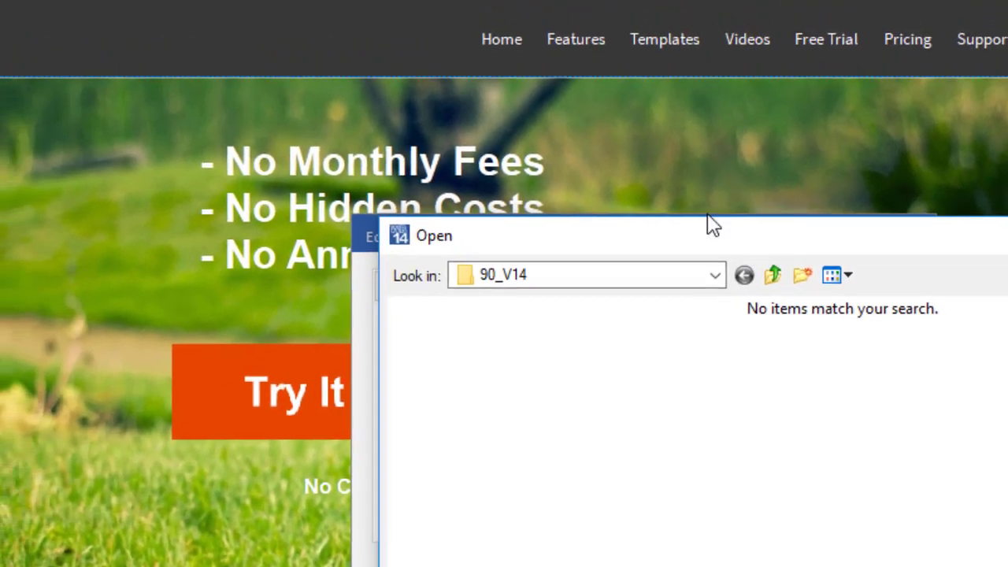
{"action": "left_click_drag", "start_coordinate": [671, 170], "coordinate": [357, 0]}
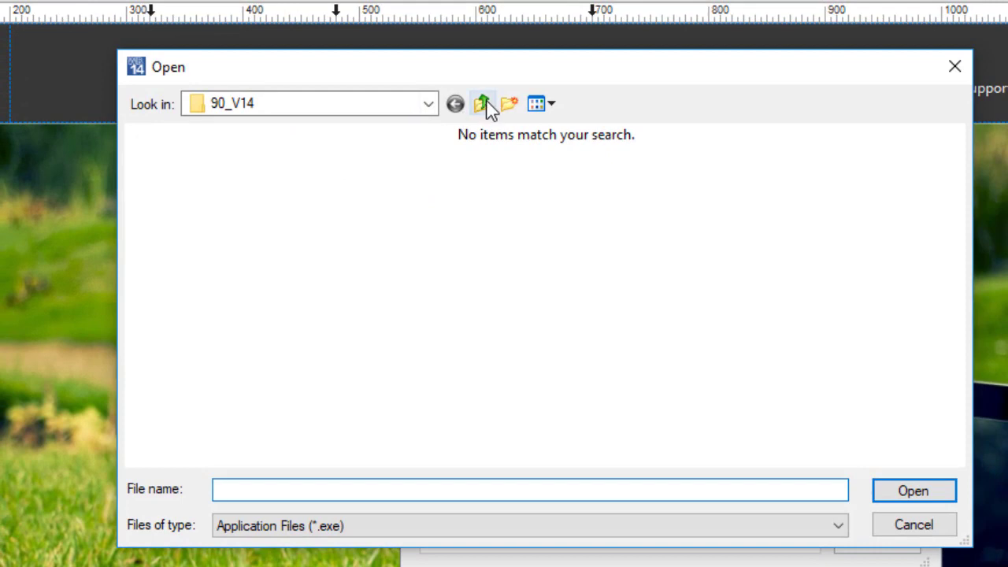
- Choose the firefox application in the Mozilla Firefox folder under Program Files on drive C: as the browser's command
{"action": "left_click", "coordinate": [487, 109]}
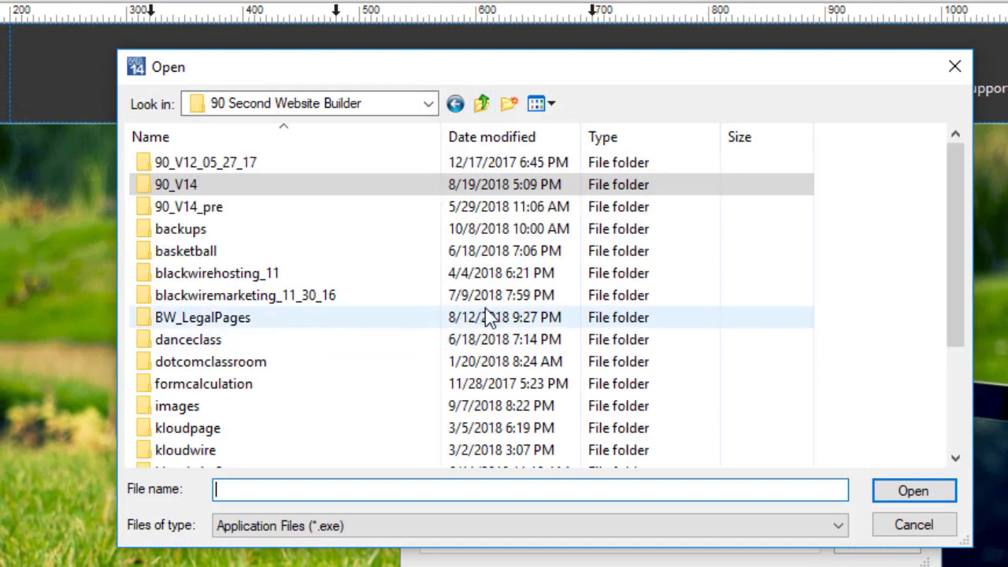
{"action": "left_click", "coordinate": [428, 103]}
{"action": "left_click", "coordinate": [288, 270]}
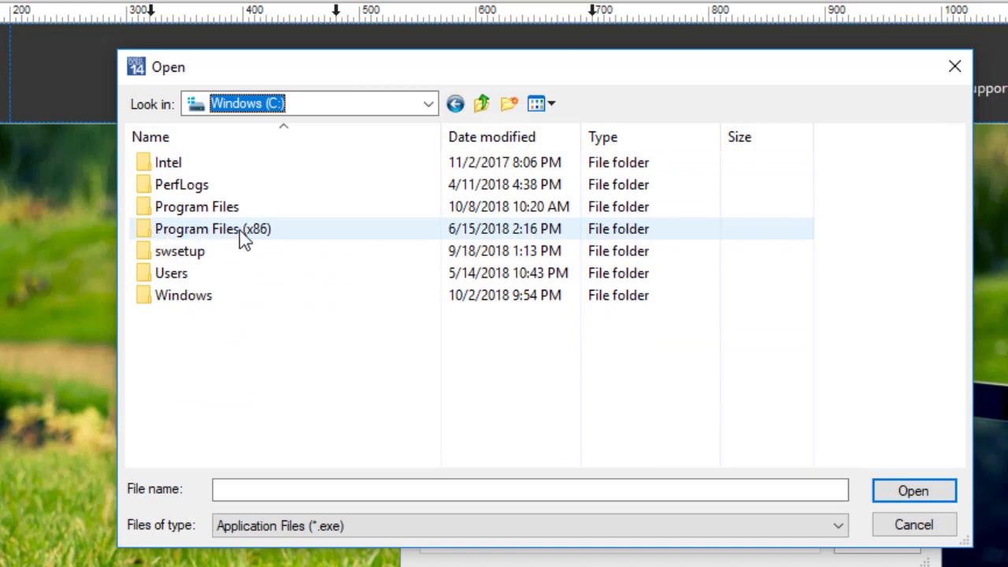
{"action": "double_click", "coordinate": [155, 214]}
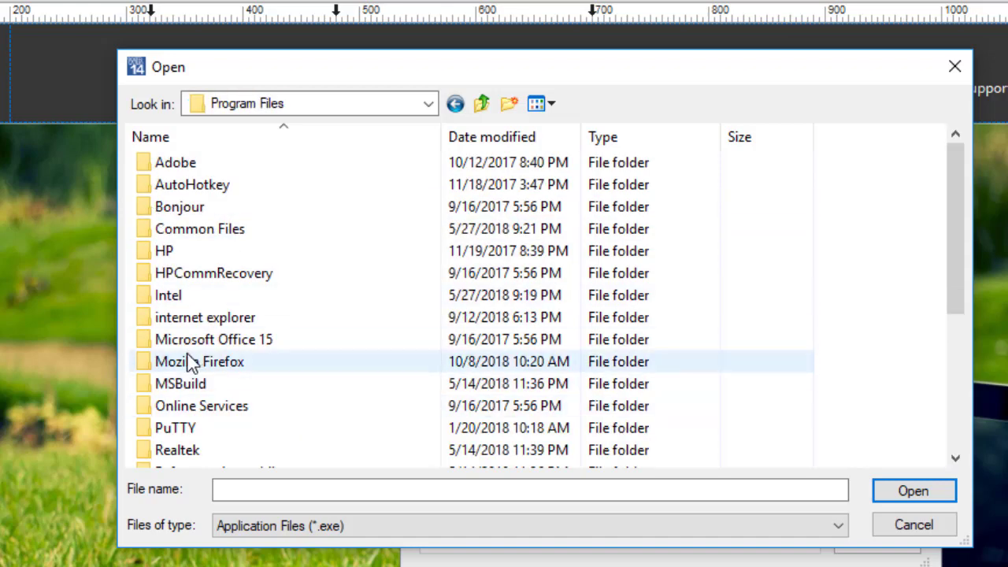
{"action": "double_click", "coordinate": [142, 364]}
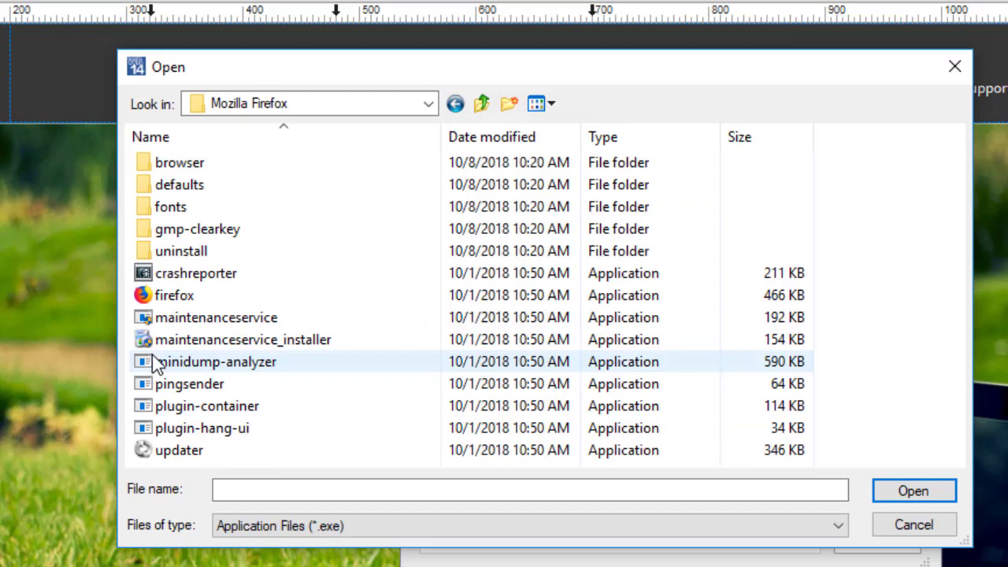
{"action": "left_click", "coordinate": [169, 295]}
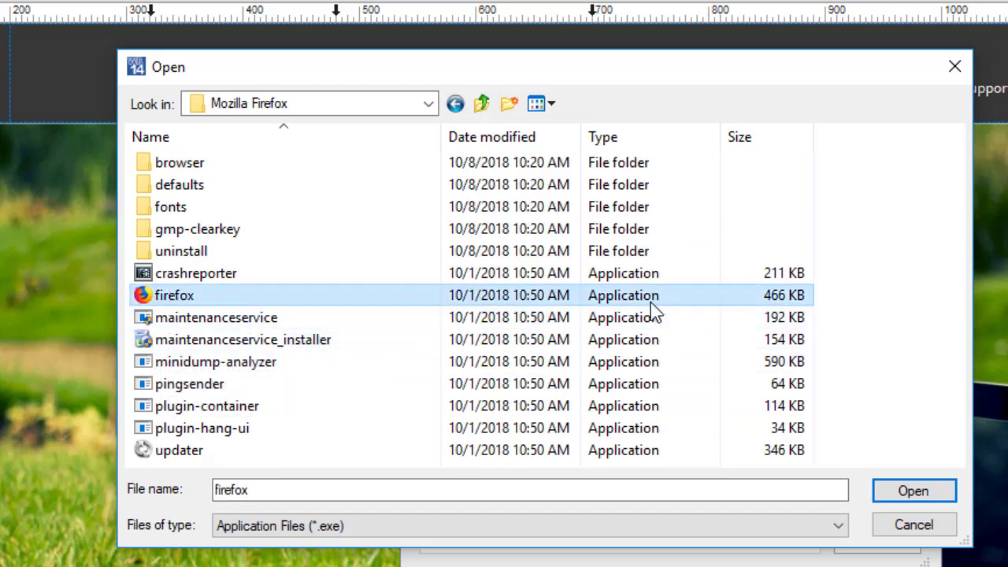
{"action": "left_click", "coordinate": [900, 488]}
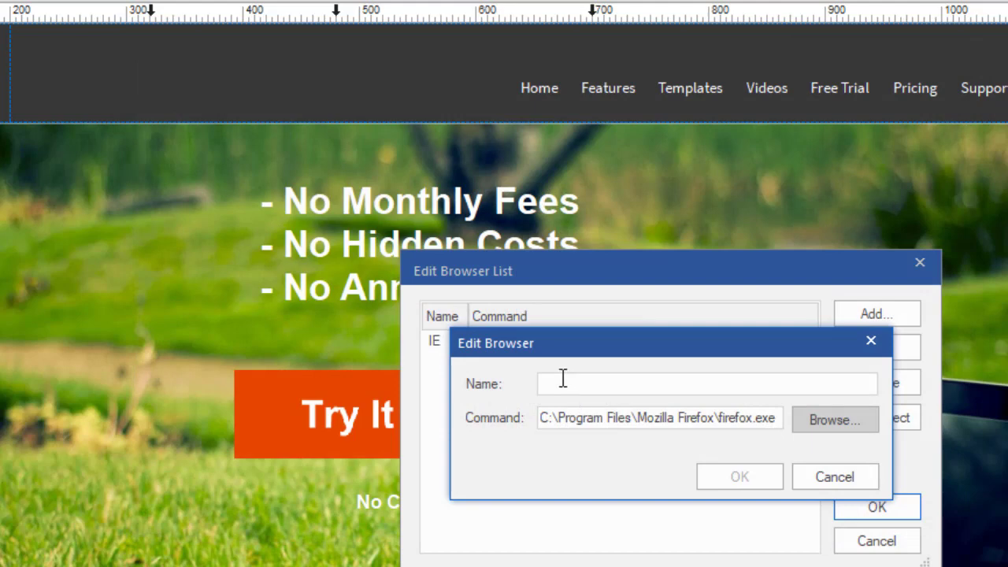
- Name the new browser entry FireFox, widen the list's Name column and save the browser list
{"action": "left_click", "coordinate": [563, 379]}
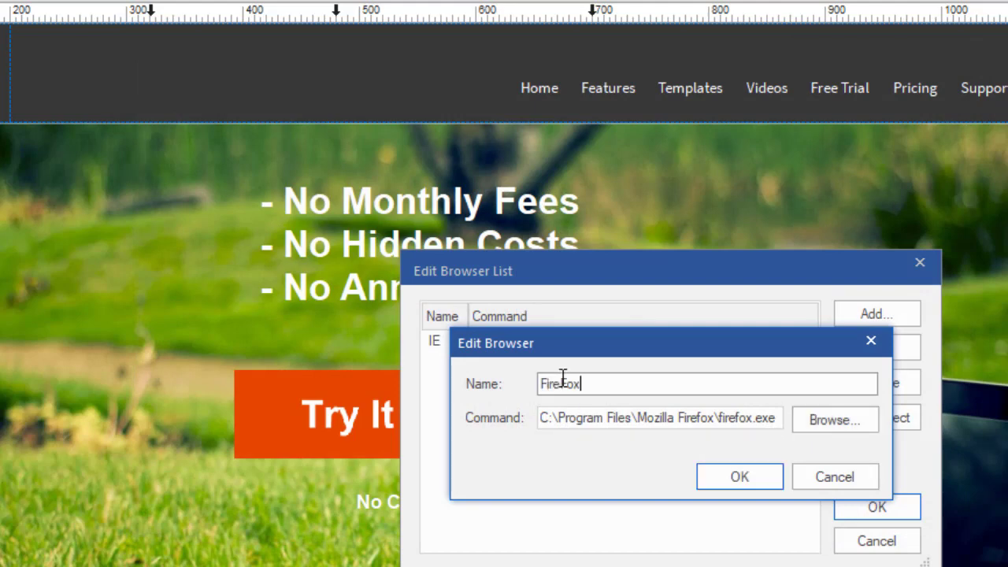
{"action": "left_click", "coordinate": [742, 475]}
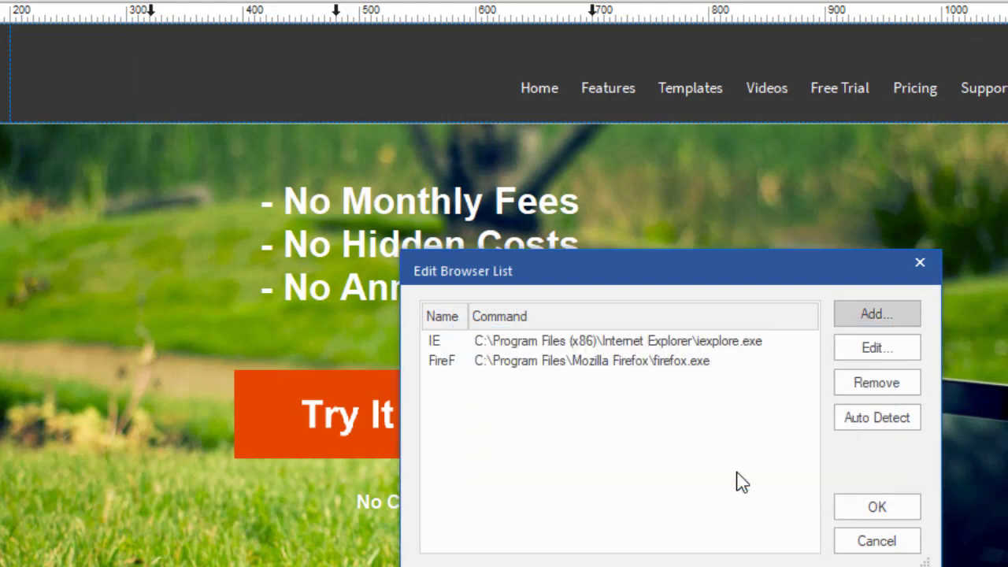
{"action": "left_click_drag", "start_coordinate": [467, 316], "coordinate": [511, 314]}
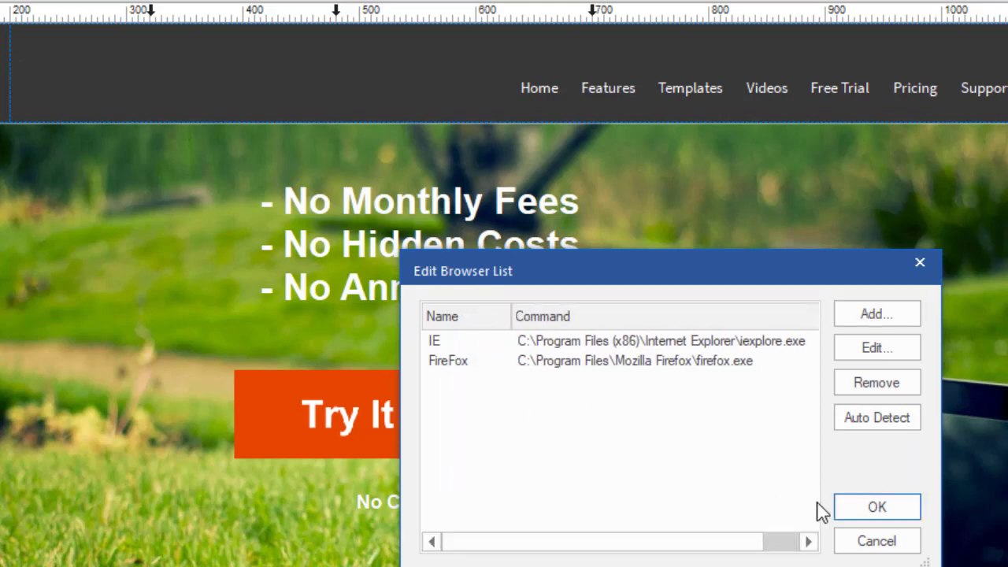
{"action": "left_click", "coordinate": [875, 511]}
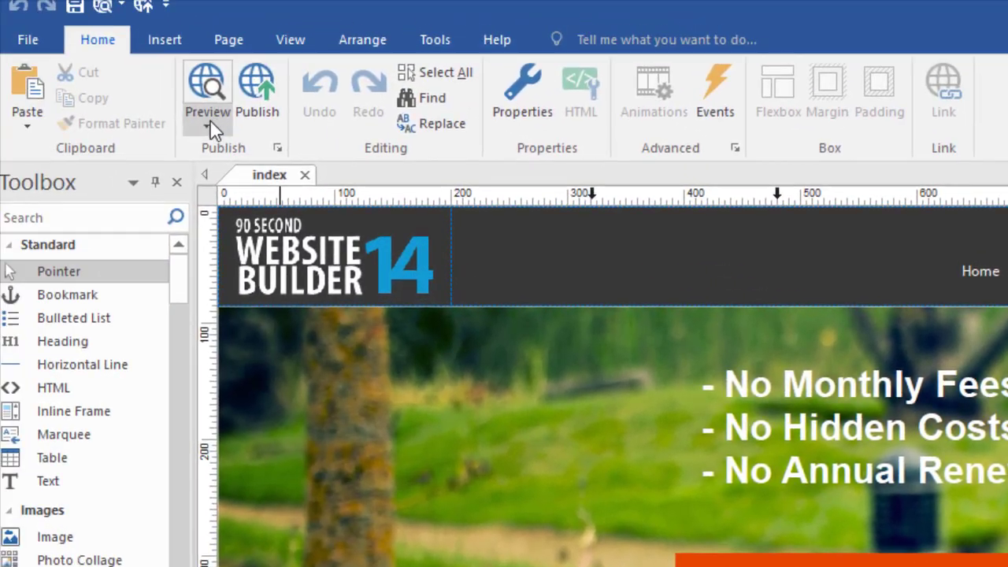
- Check the preview browser choices and preview the index page in the default browser
{"action": "left_click", "coordinate": [209, 122]}
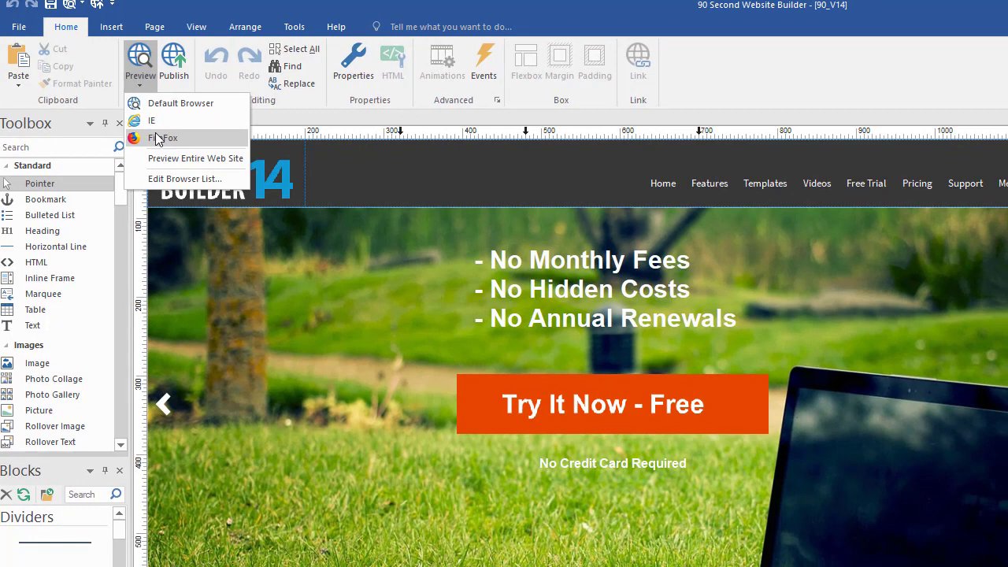
{"action": "left_click", "coordinate": [168, 107]}
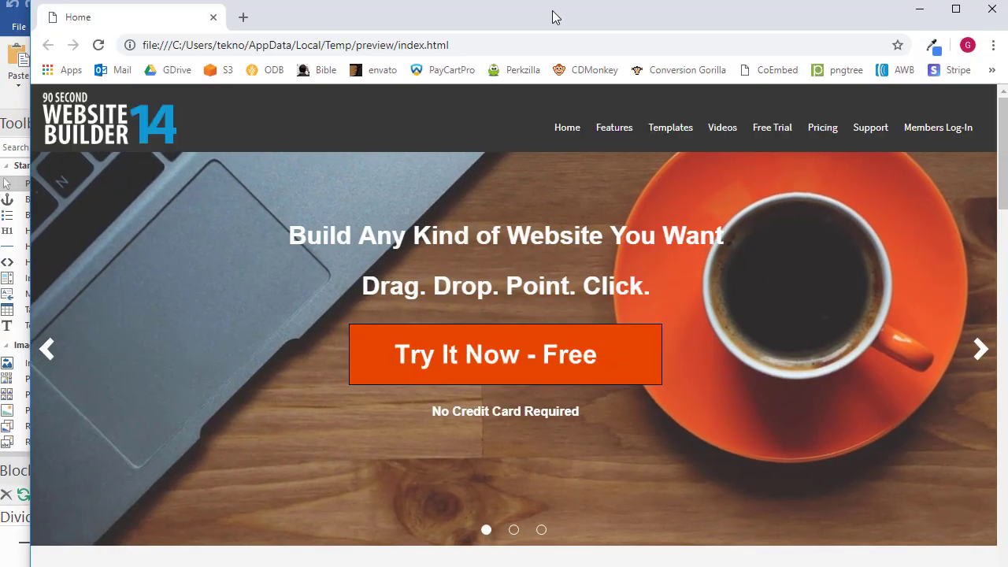
{"action": "mouse_move", "coordinate": [553, 16]}
{"action": "left_mouse_down"}
{"action": "mouse_move", "coordinate": [570, 18]}
{"action": "mouse_move", "coordinate": [552, 18]}
{"action": "left_mouse_up"}
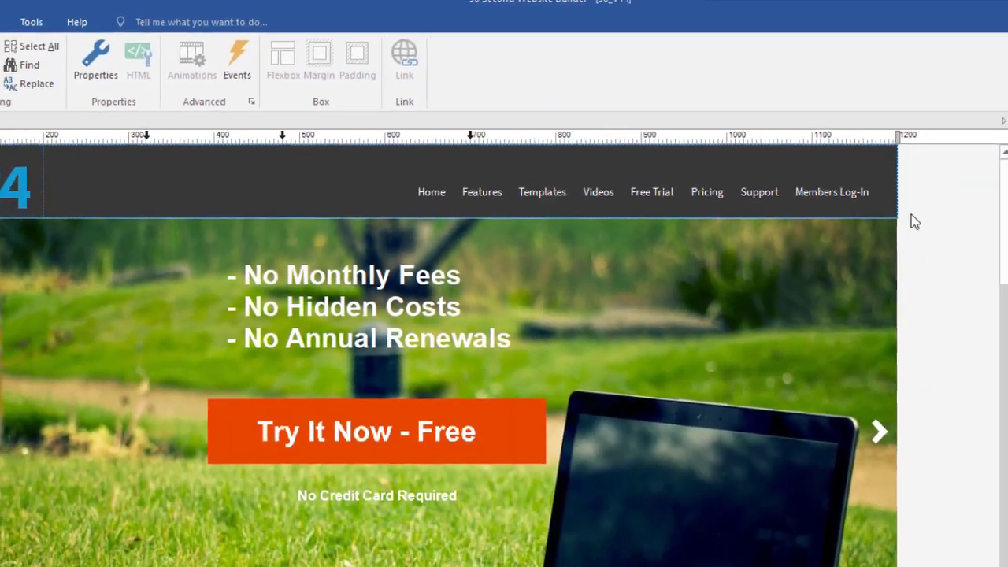
- Open the index page's properties, examine its general settings such as the file extension, and close them
{"action": "right_click", "coordinate": [911, 214]}
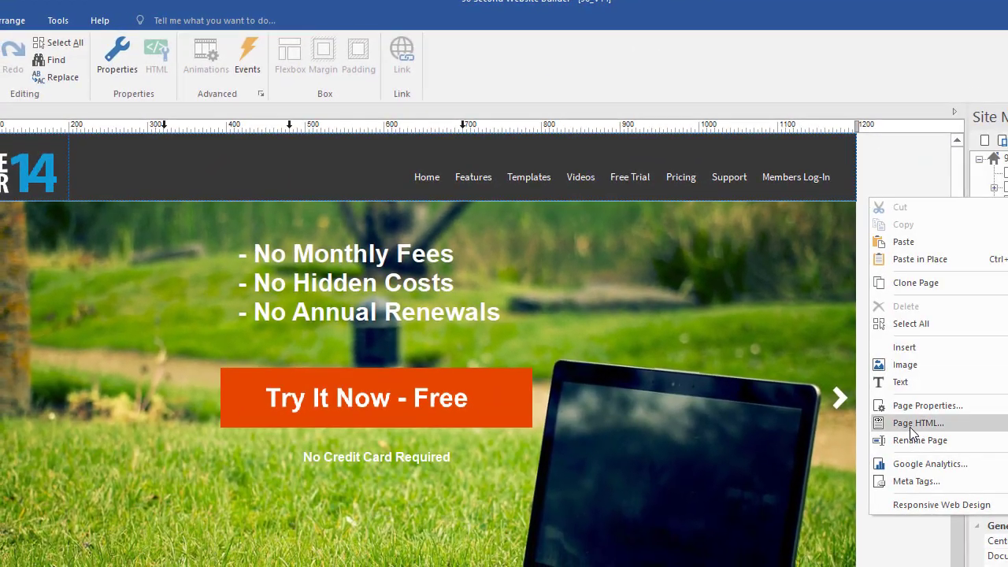
{"action": "left_click", "coordinate": [917, 408]}
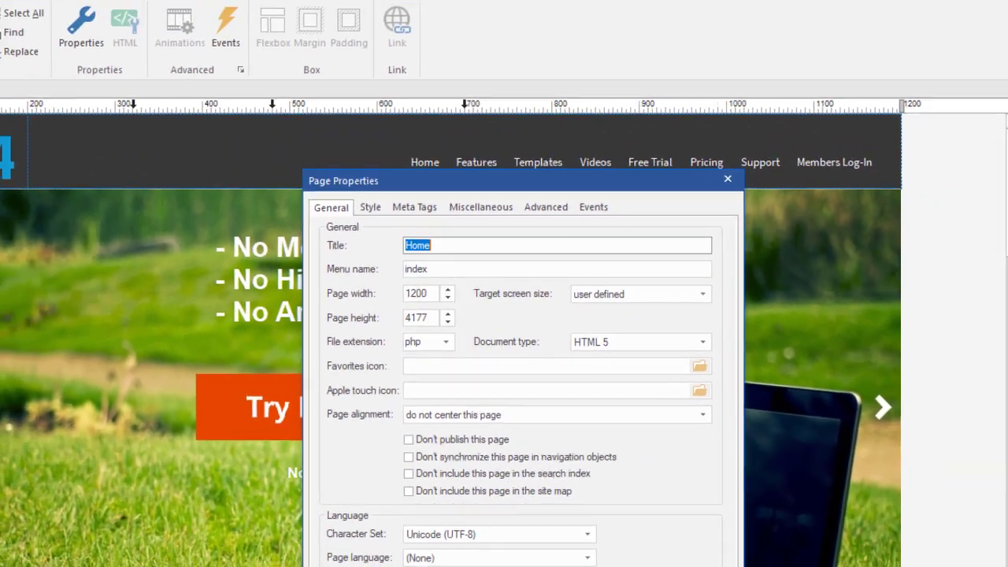
{"action": "key", "text": "Return"}
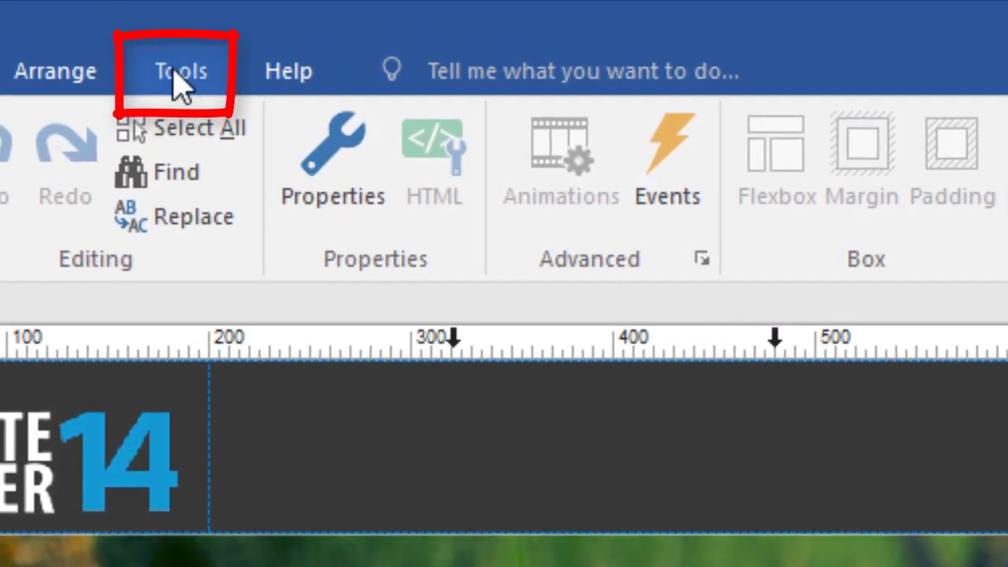
- Open the program options, review the preview scope and PHP code removal among the Publish settings, and close them
{"action": "left_click", "coordinate": [177, 72]}
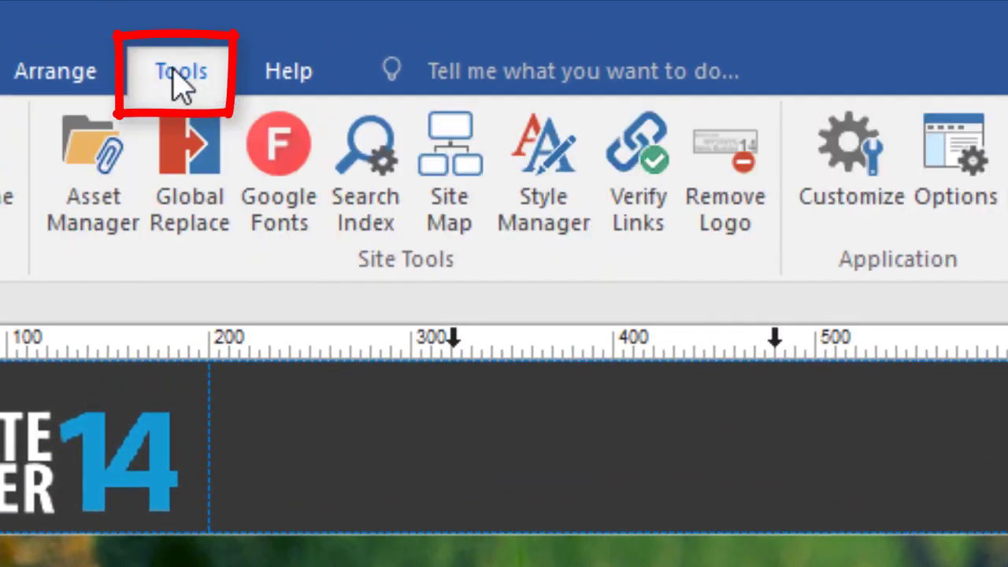
{"action": "left_click", "coordinate": [975, 174]}
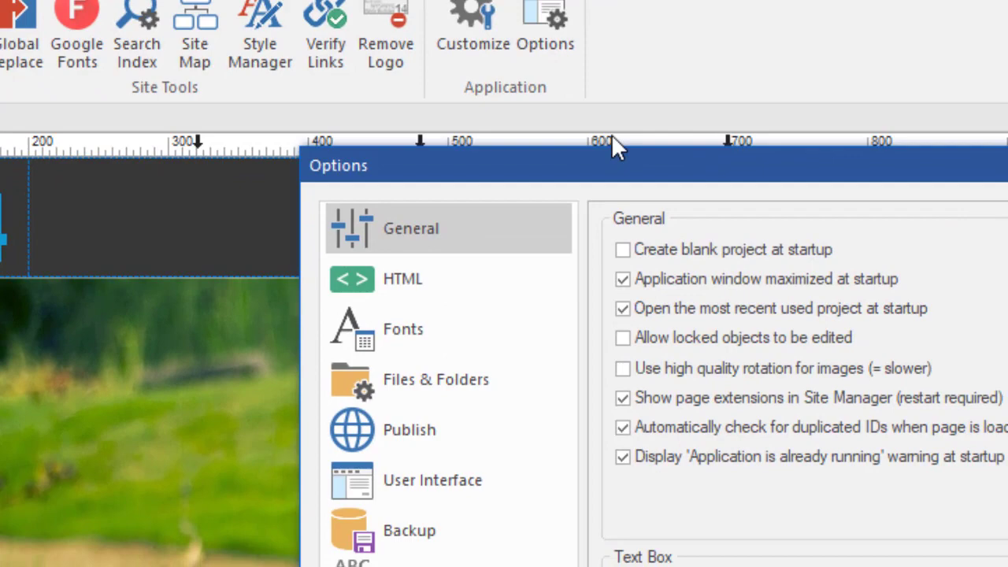
{"action": "left_click", "coordinate": [669, 566]}
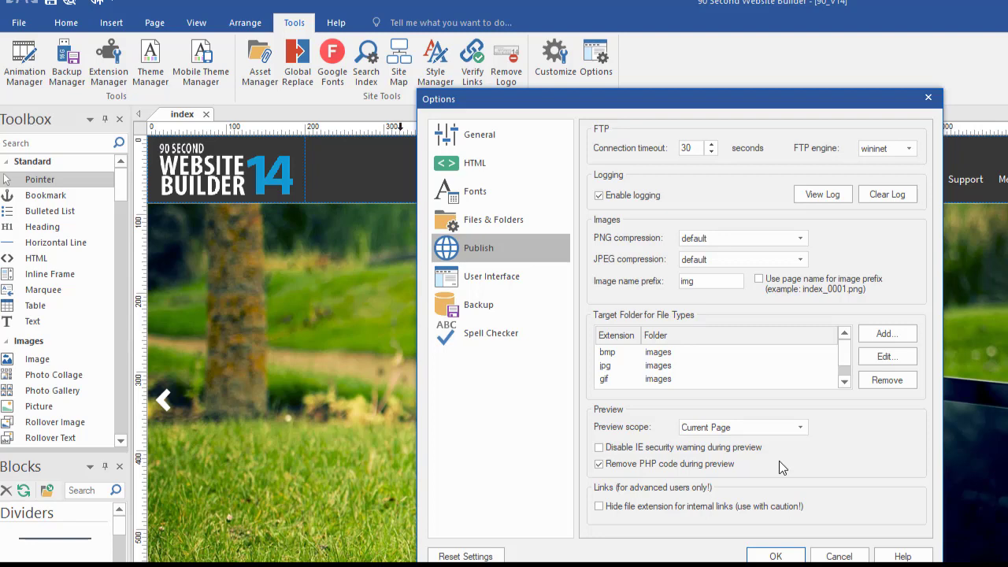
{"action": "key", "text": "Return"}
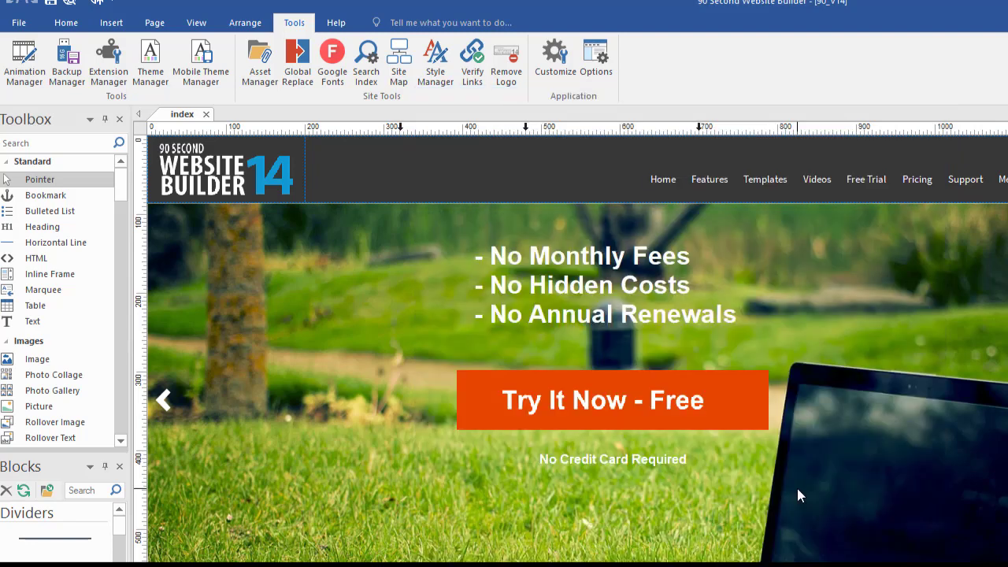